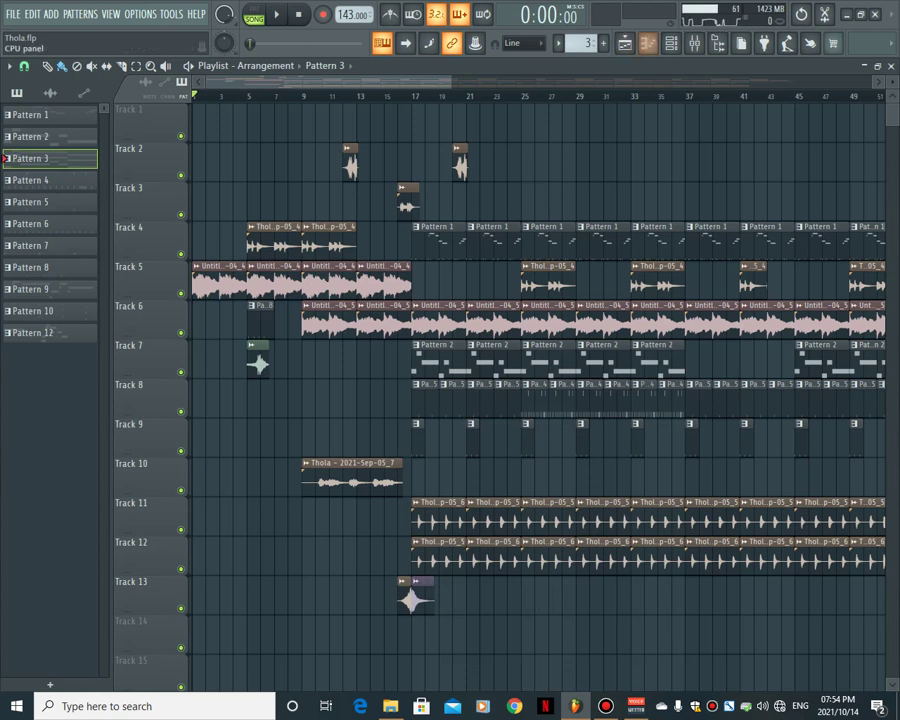
- Open Pattern 3's EZkeys chords in the piano roll, show the whole pattern and play it in pattern mode
{"action": "left_click", "coordinate": [669, 43]}
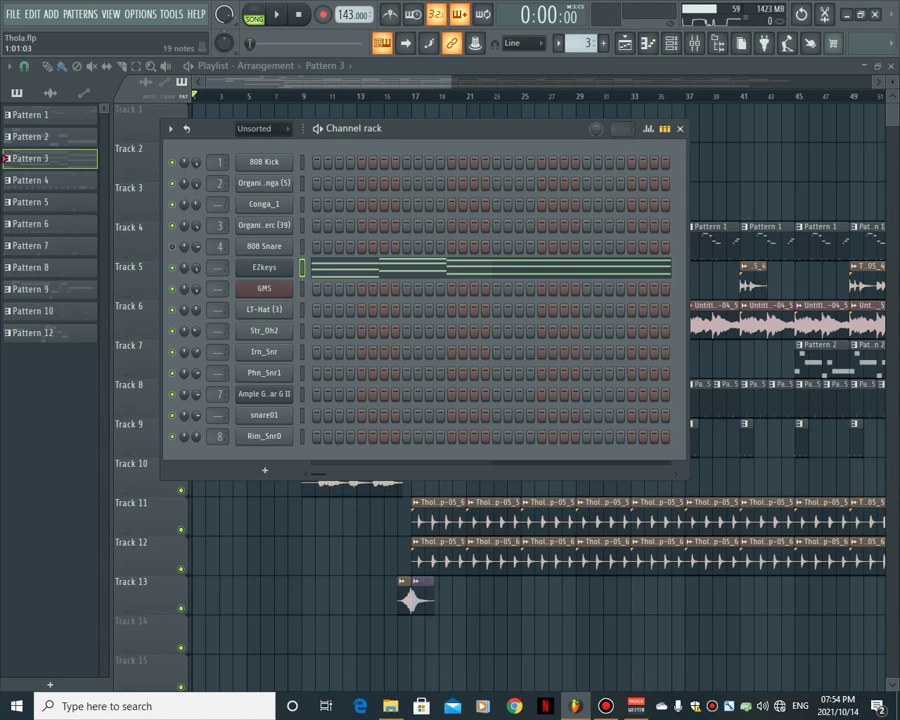
{"action": "left_click", "coordinate": [333, 268]}
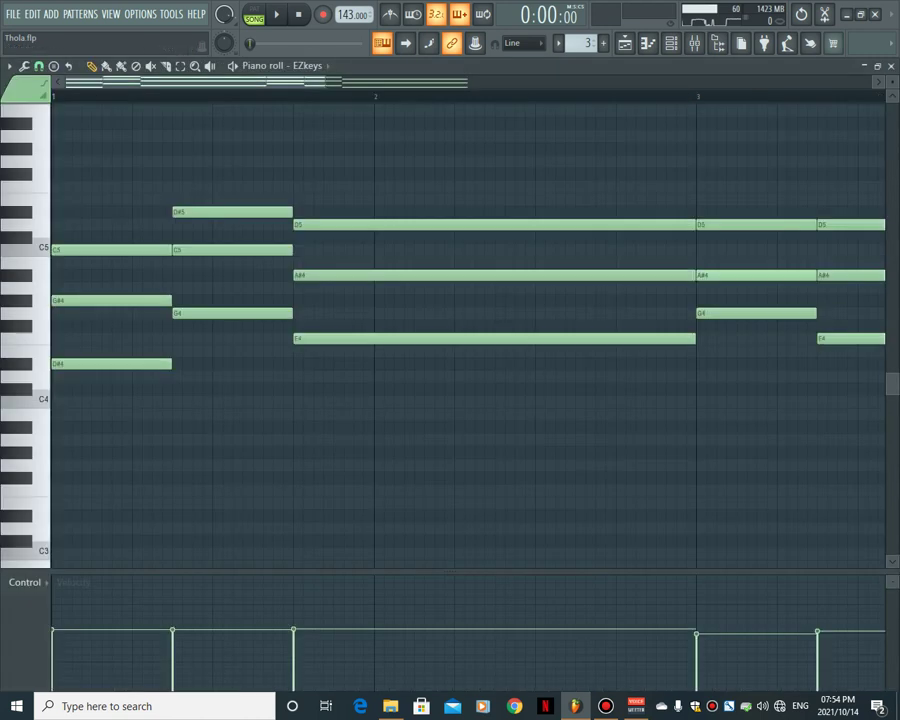
{"action": "left_click_drag", "start_coordinate": [325, 83], "coordinate": [544, 83]}
{"action": "left_click", "coordinate": [254, 14]}
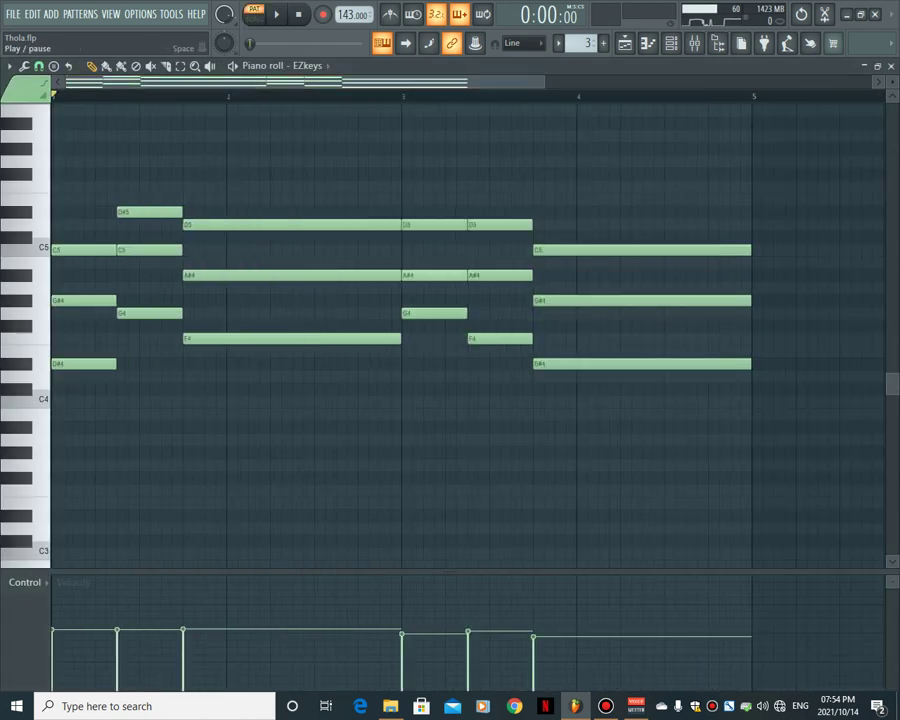
{"action": "key", "text": "space"}
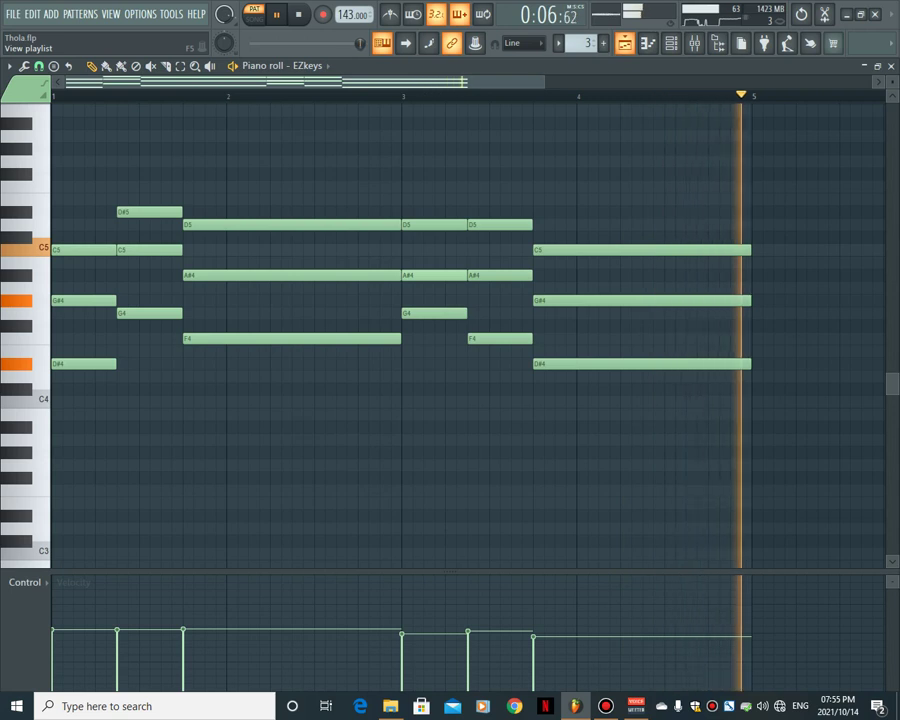
- Return to the playlist and play the arrangement's opening bars in song mode
{"action": "left_click", "coordinate": [625, 43]}
{"action": "key", "text": "space"}
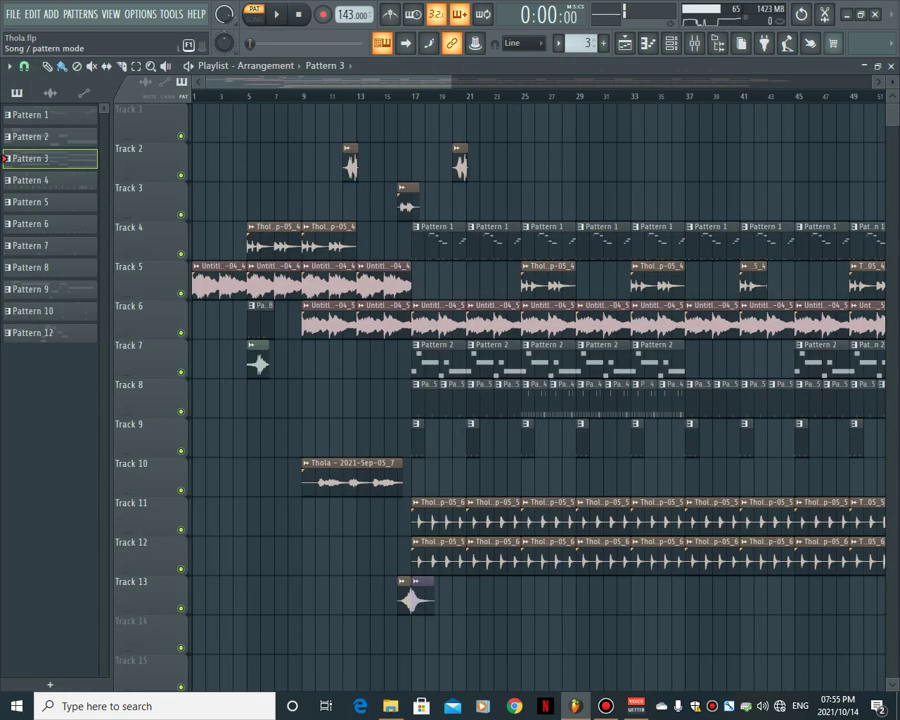
{"action": "left_click", "coordinate": [254, 14]}
{"action": "key", "text": "space"}
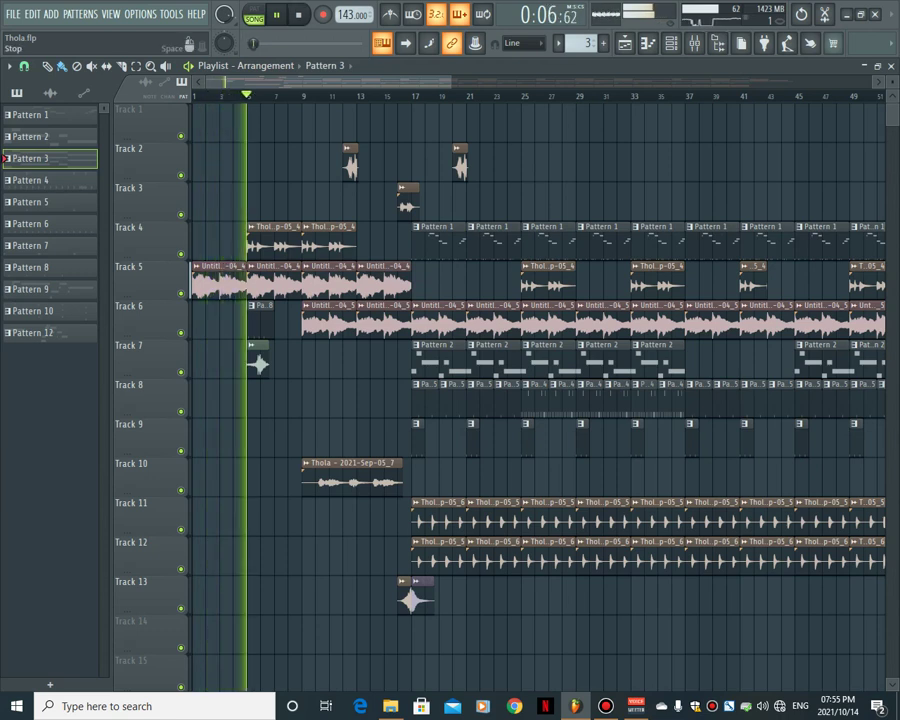
{"action": "key", "text": "space"}
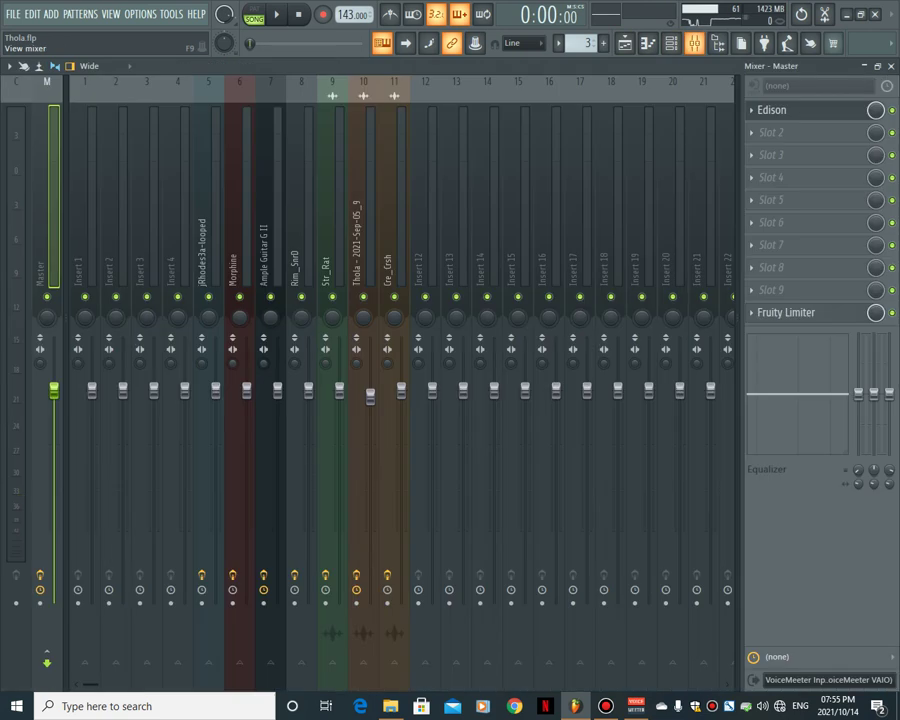
- Bypass the AmpliTube 4 effect on the Ample Guitar G II mixer track and collapse the mixer window
{"action": "left_click", "coordinate": [694, 43]}
{"action": "left_click", "coordinate": [301, 250]}
{"action": "left_click", "coordinate": [270, 250]}
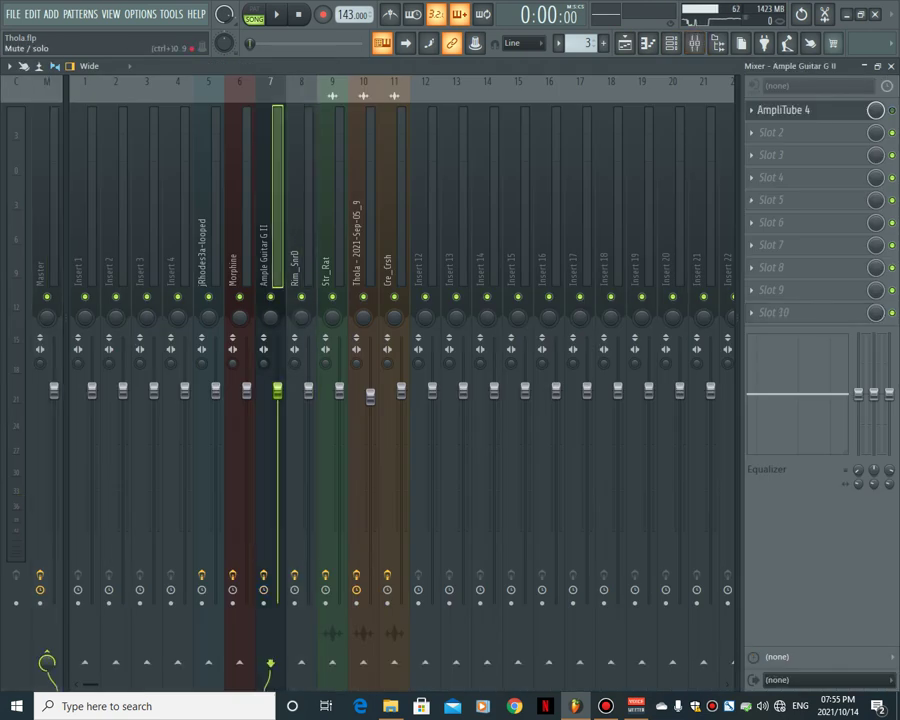
{"action": "left_click", "coordinate": [864, 66]}
- Play the arrangement briefly from bar 1, then review the Ample Guitar G II mixer track and close the mixer
{"action": "left_click", "coordinate": [195, 96]}
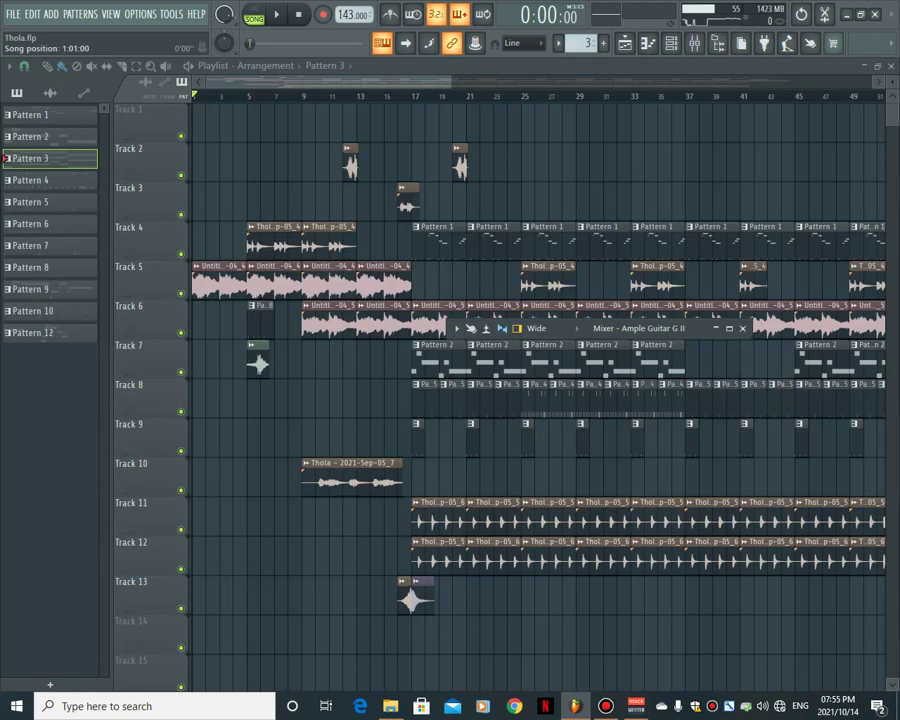
{"action": "key", "text": "space"}
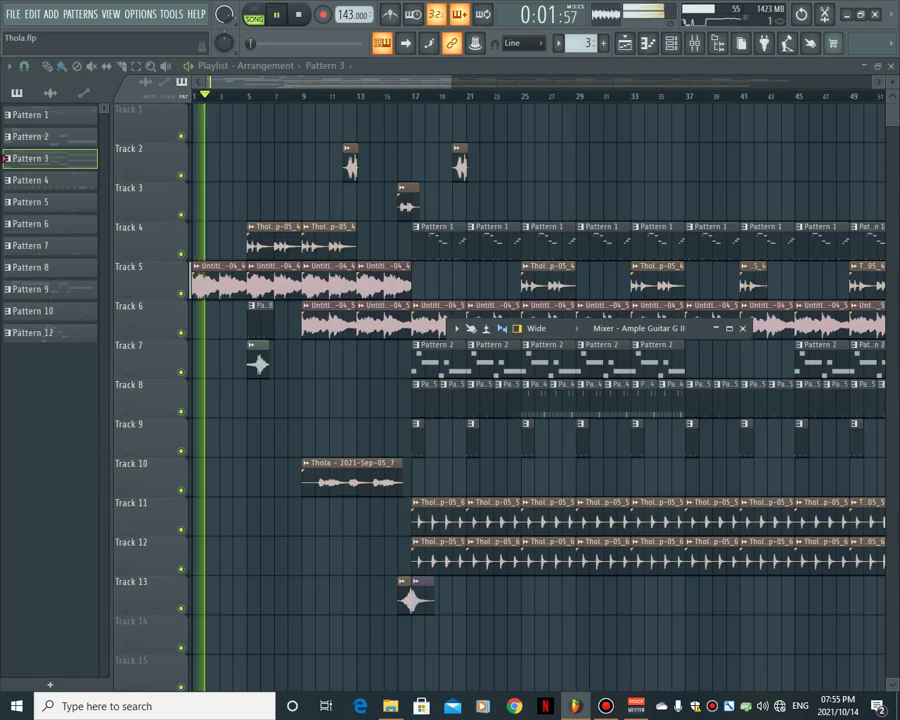
{"action": "key", "text": "space"}
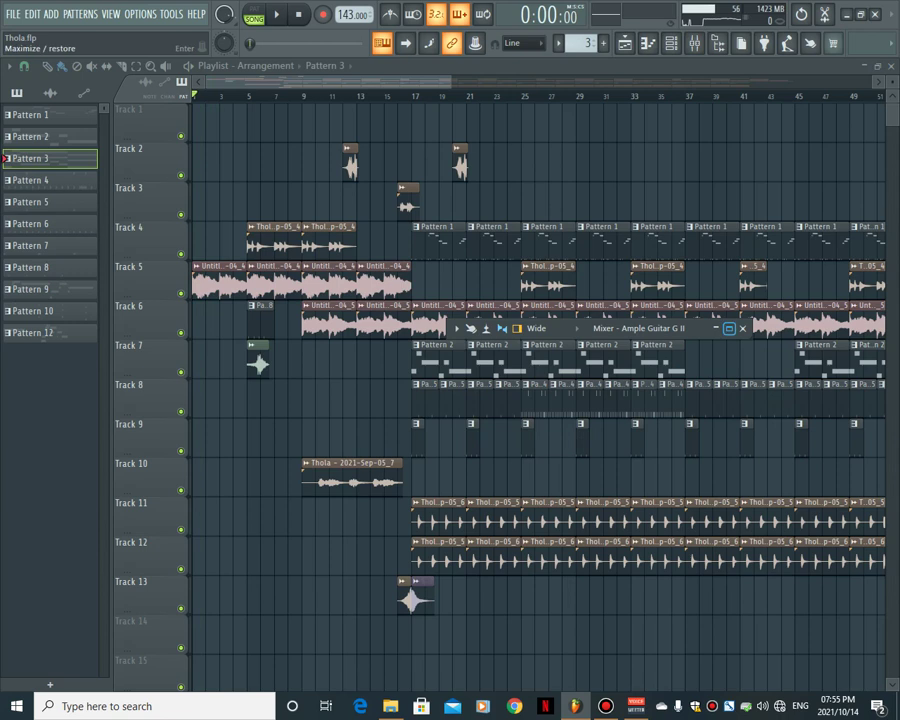
{"action": "left_click", "coordinate": [729, 328]}
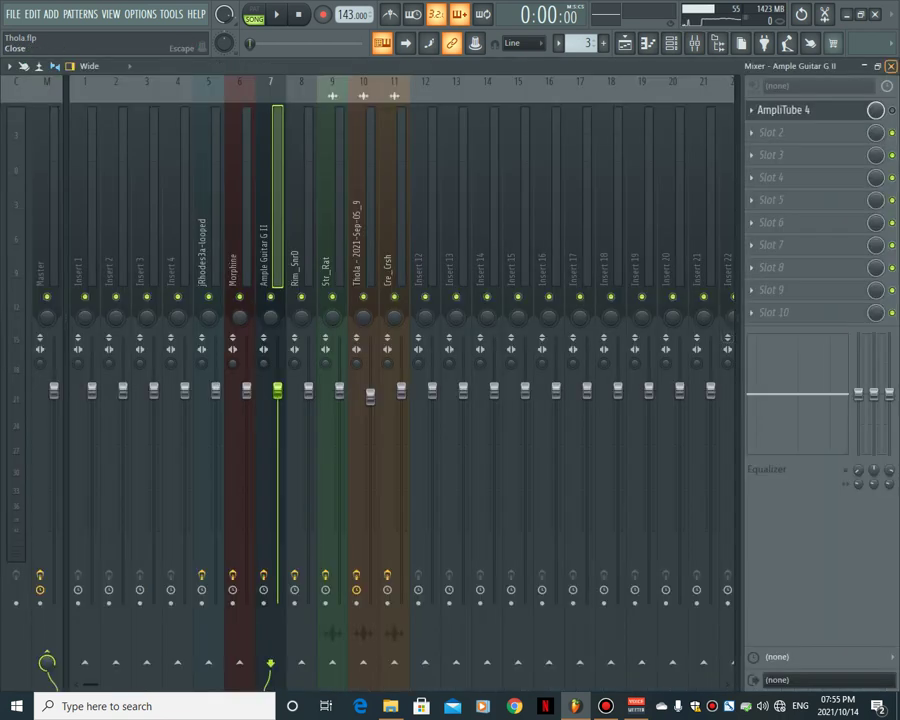
{"action": "left_click", "coordinate": [891, 65]}
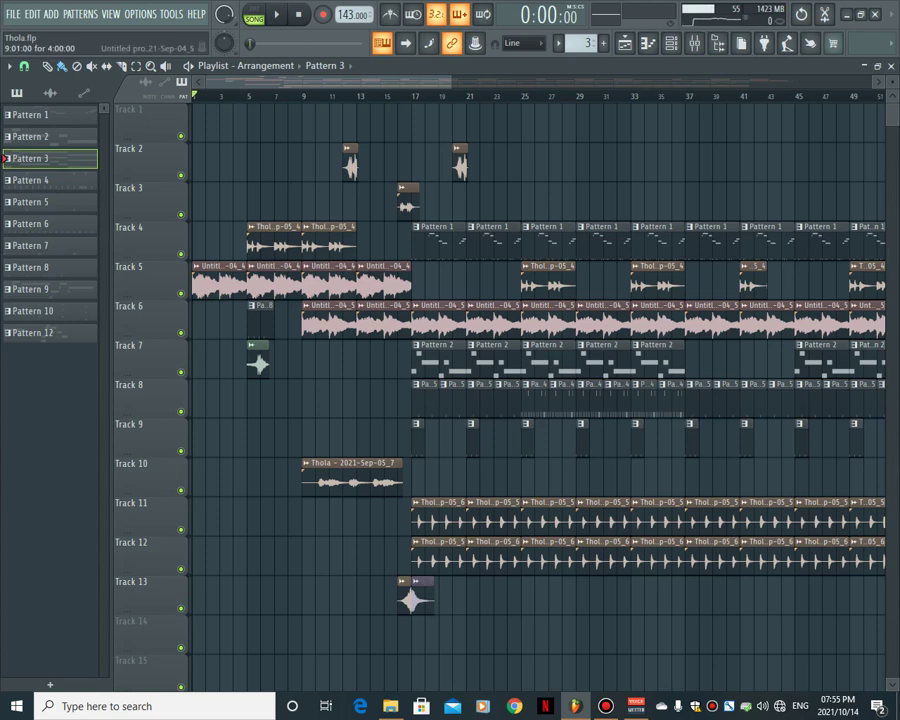
- Play the arrangement from bar 5 and solo Track 4 to hear its guitar clips alone
{"action": "left_click", "coordinate": [248, 96]}
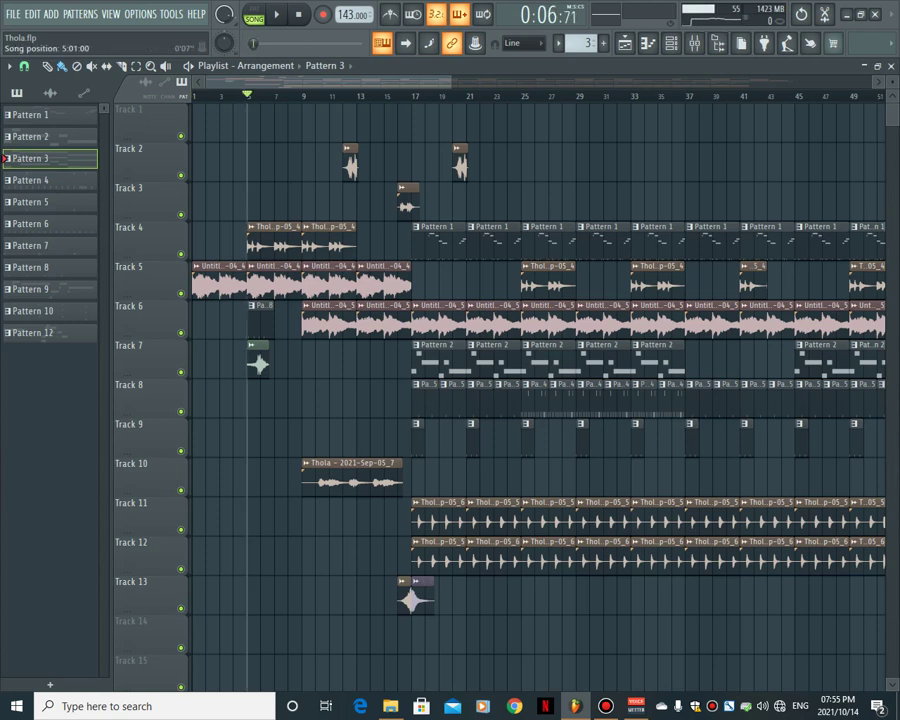
{"action": "key", "text": "space"}
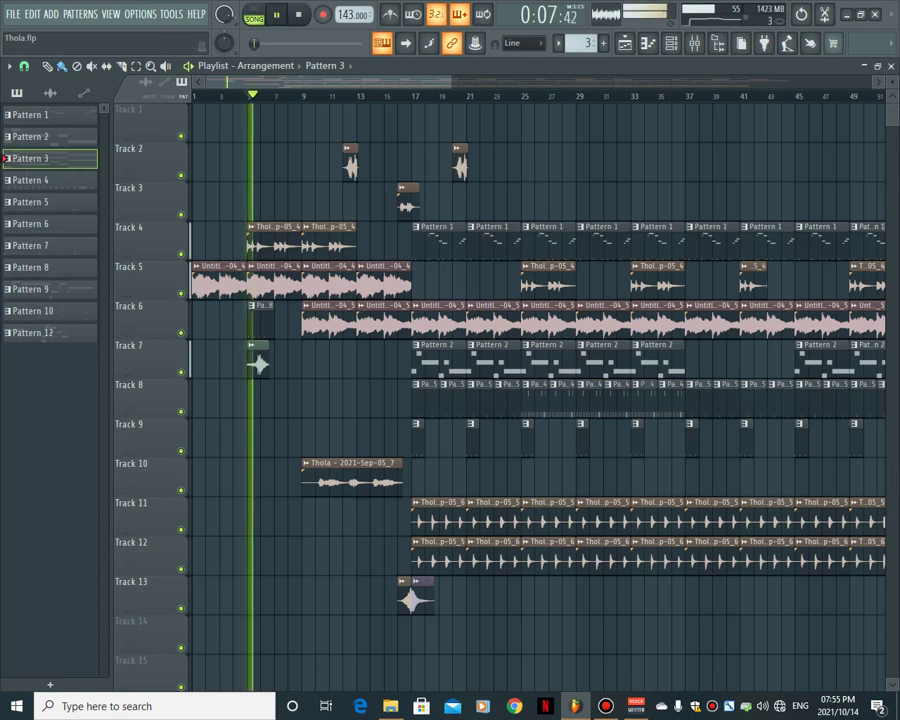
{"action": "right_click", "coordinate": [181, 254]}
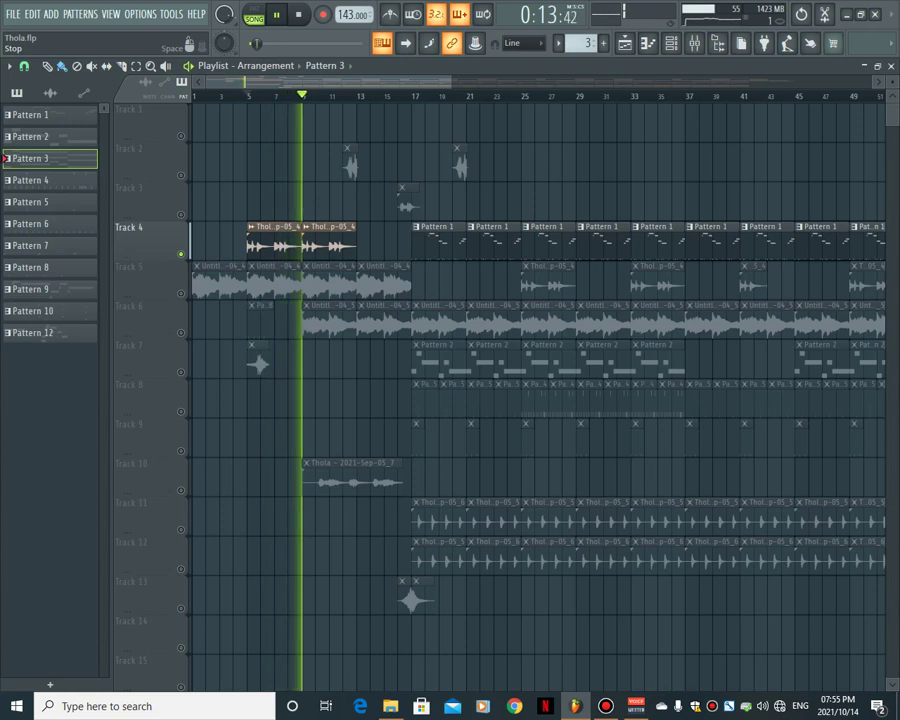
{"action": "left_click", "coordinate": [298, 14]}
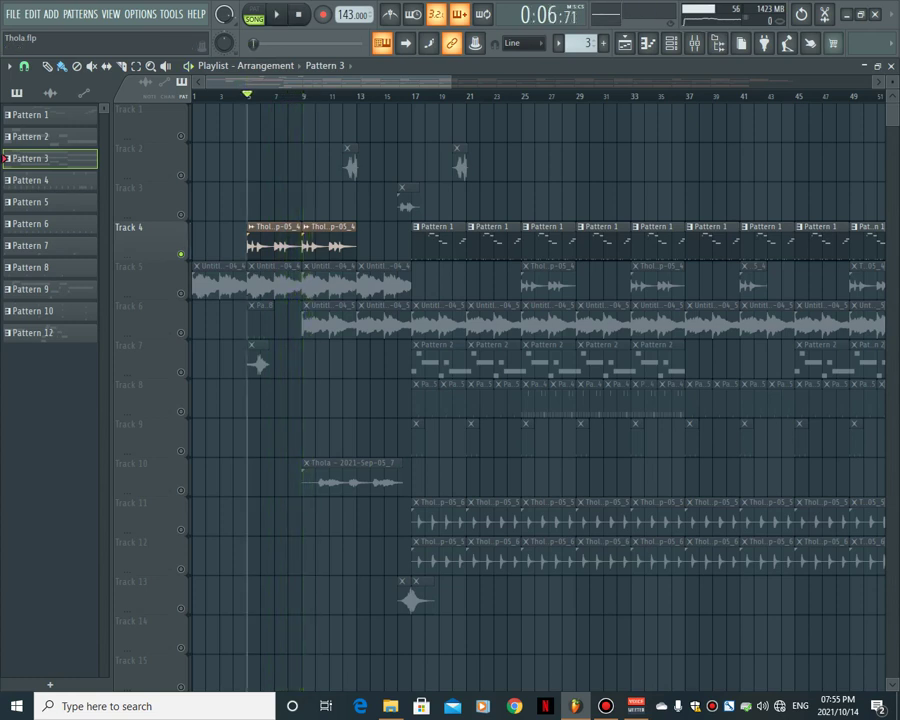
- Show Pattern 9 in the channel rack and play it in pattern mode
{"action": "left_click", "coordinate": [671, 43]}
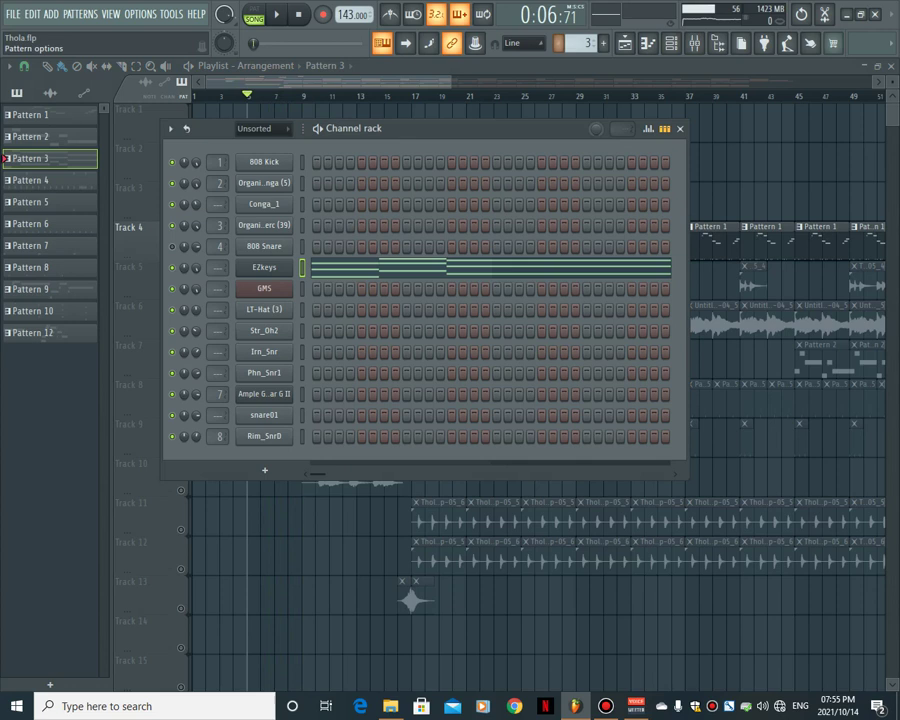
{"action": "scroll", "coordinate": [587, 43], "scroll_direction": "up", "scroll_amount": 3}
{"action": "scroll", "coordinate": [588, 43], "scroll_direction": "up", "scroll_amount": 4}
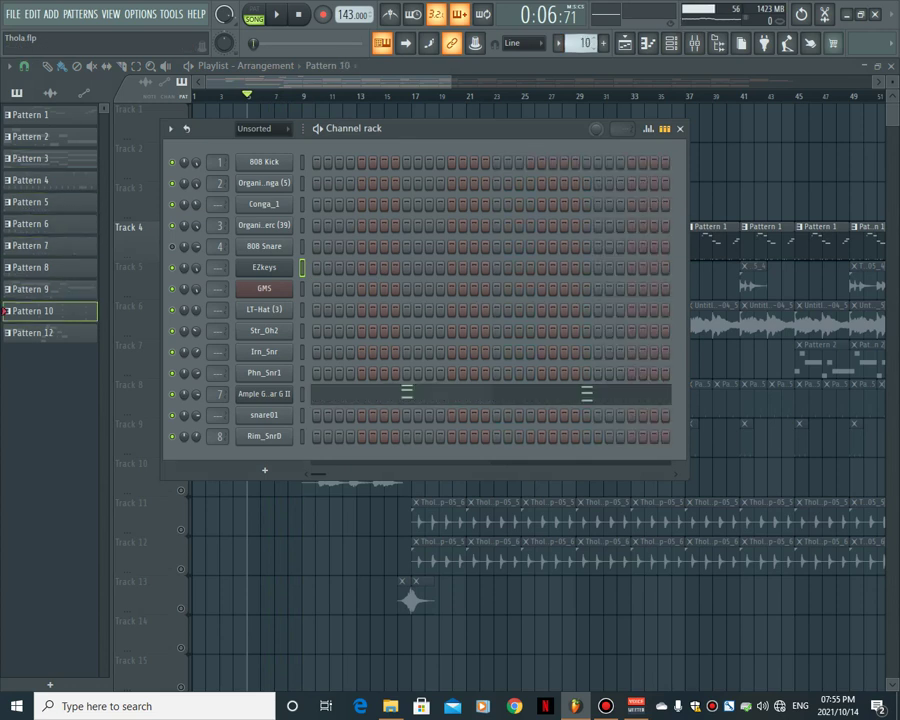
{"action": "scroll", "coordinate": [588, 43], "scroll_direction": "down", "scroll_amount": 1}
{"action": "left_click", "coordinate": [254, 14]}
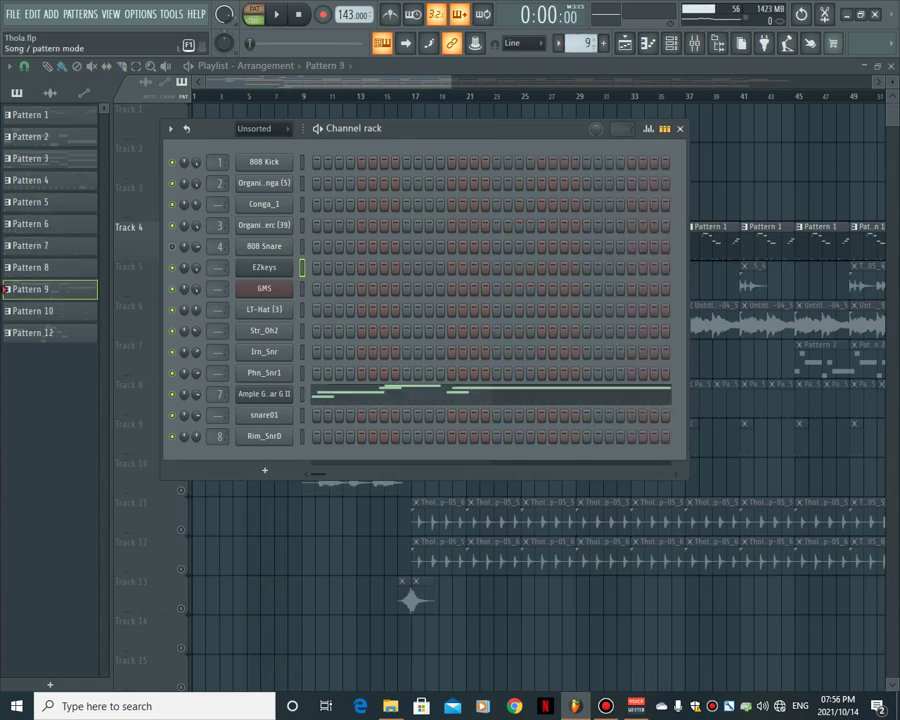
{"action": "key", "text": "space"}
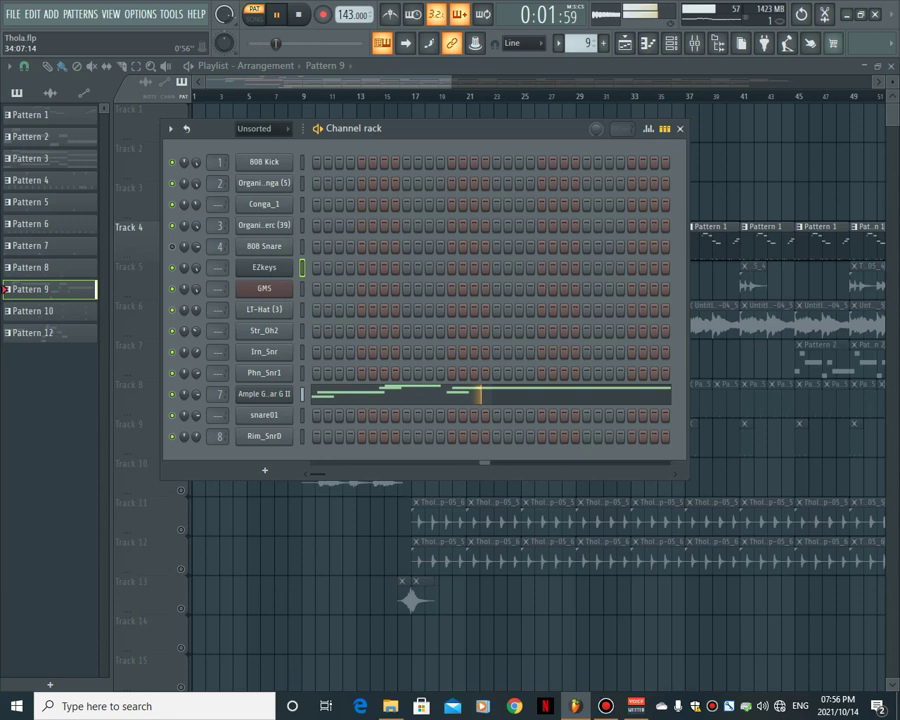
- Open Pattern 9's Ample Guitar G II notes in the piano roll and transpose them down four semitones during playback
{"action": "left_click", "coordinate": [337, 391]}
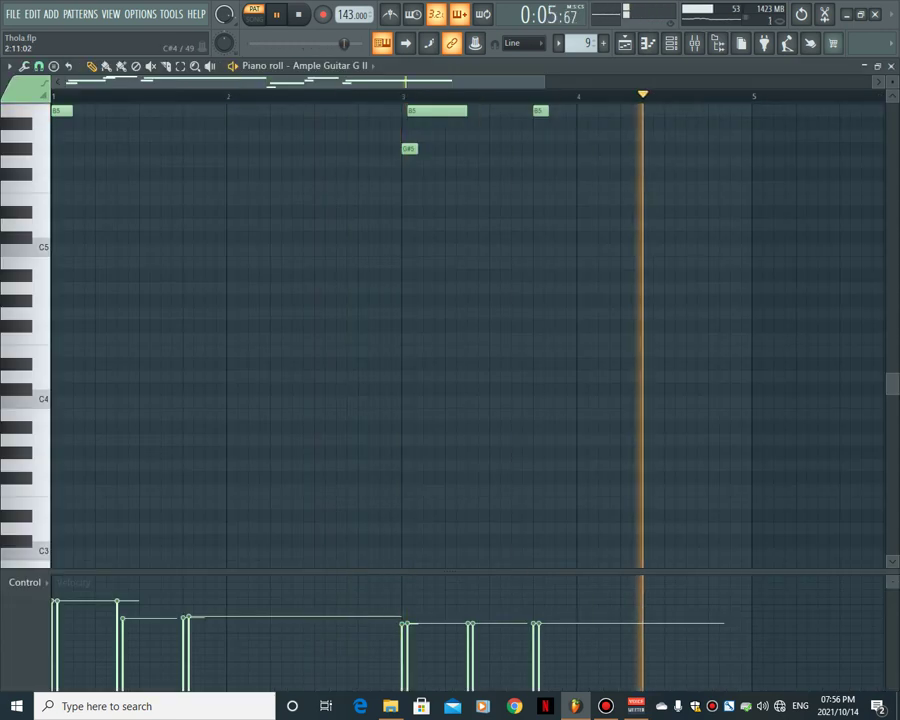
{"action": "key", "text": "Down"}
{"action": "key", "text": "shift+Down"}
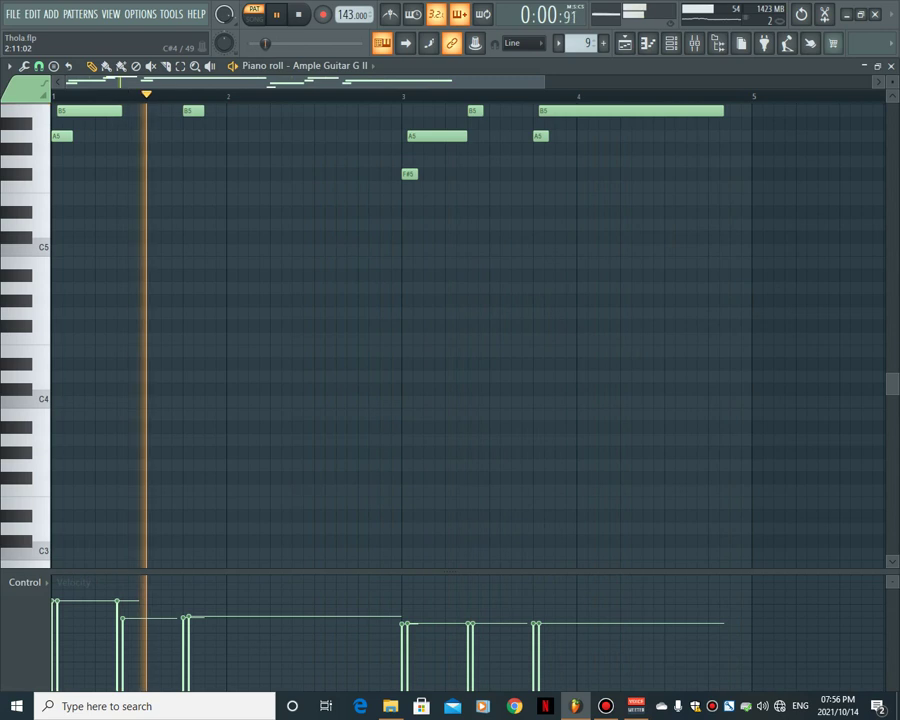
{"action": "key", "text": "shift+Down"}
{"action": "key", "text": "shift+Down"}
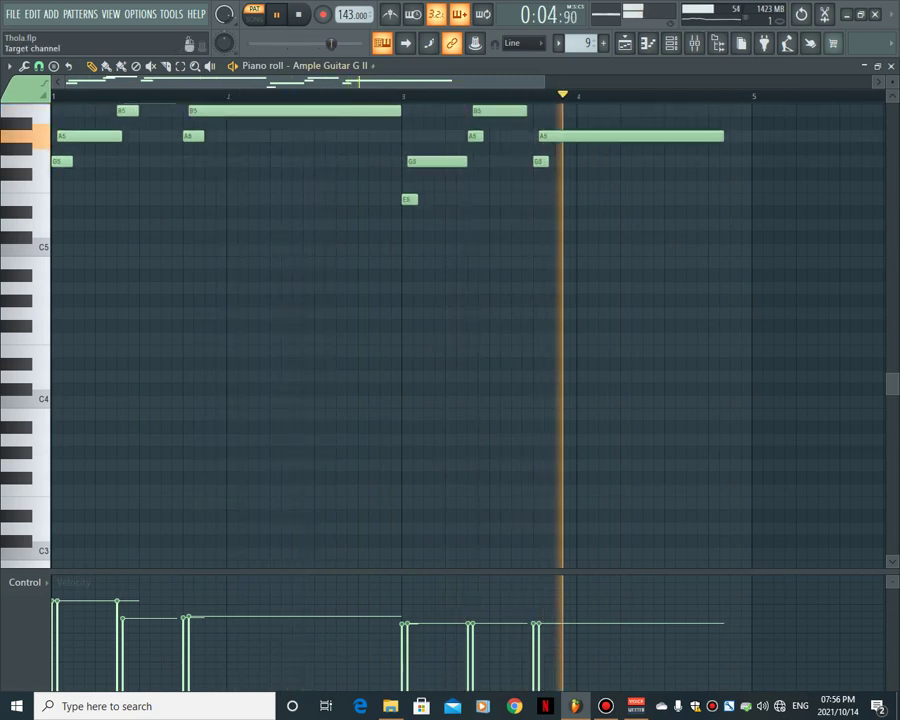
{"action": "key", "text": "space"}
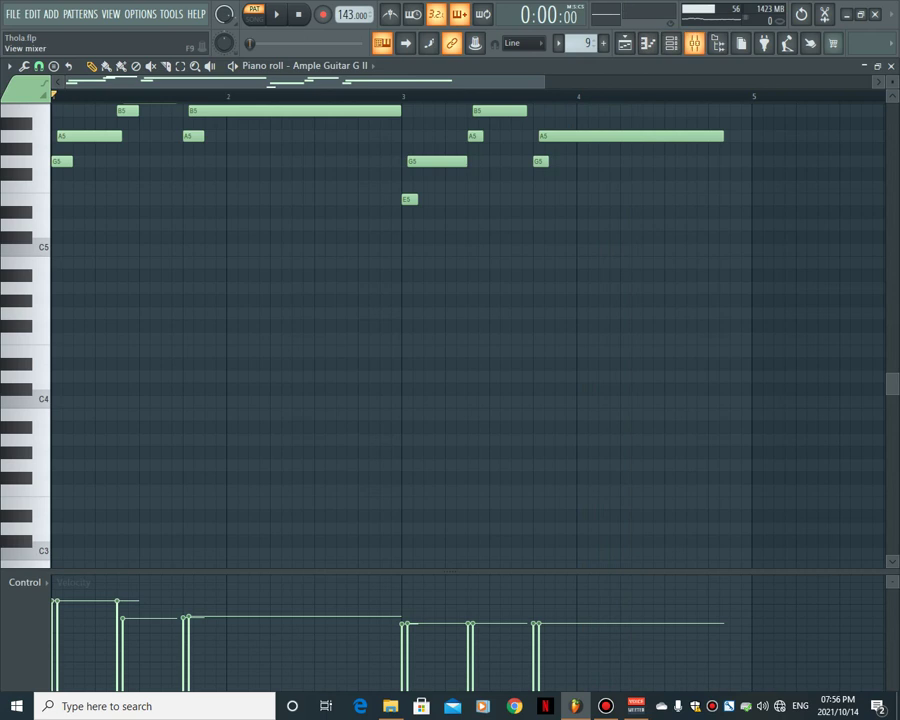
- Enable AmpliTube 4 on the Ample Guitar G II mixer track and play Pattern 9 through it
{"action": "left_click", "coordinate": [694, 42]}
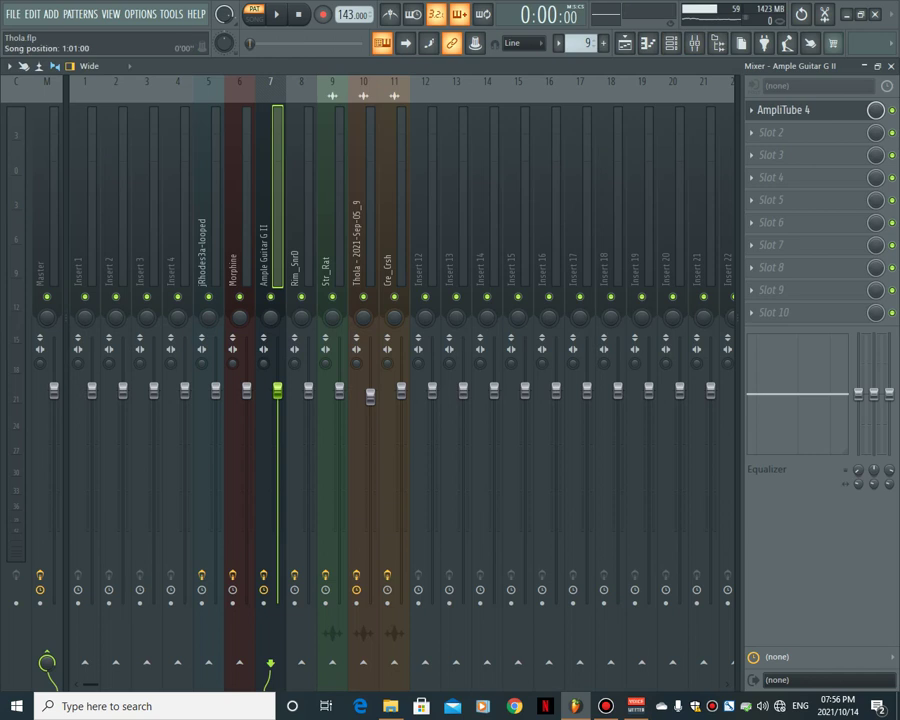
{"action": "left_click", "coordinate": [277, 14]}
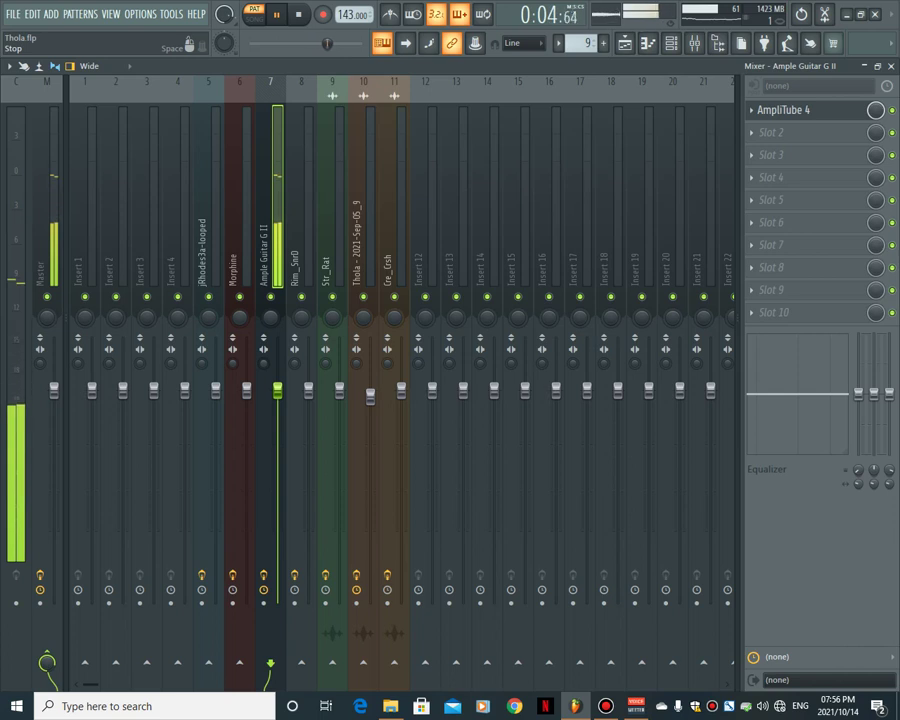
{"action": "left_click", "coordinate": [298, 14]}
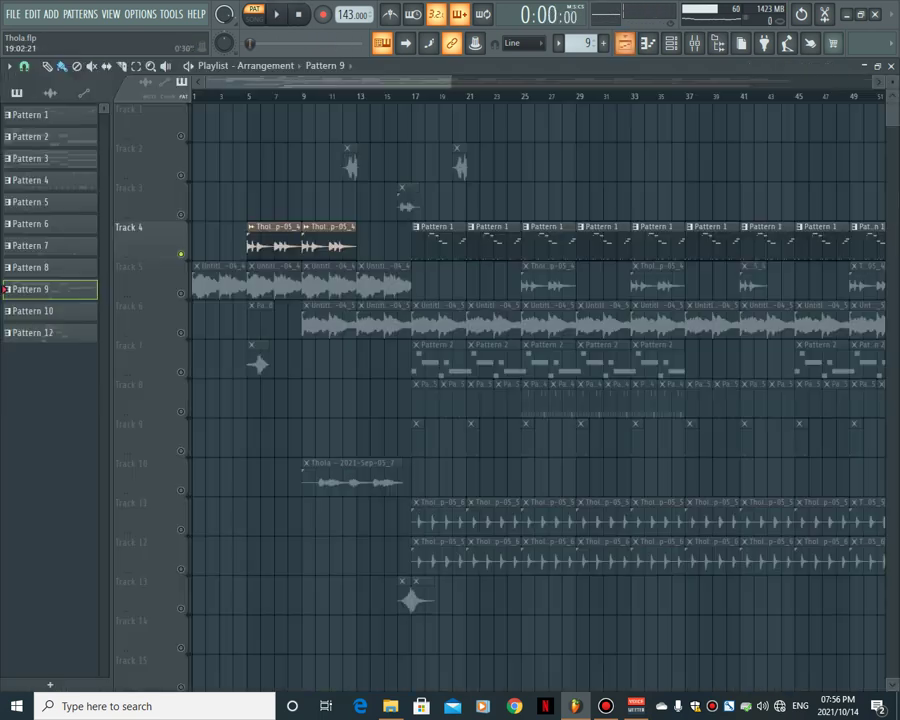
- Unmute Track 5 alongside Track 4 in the playlist and play both in song mode from just before bar 5
{"action": "key", "text": "F5"}
{"action": "left_click", "coordinate": [245, 96]}
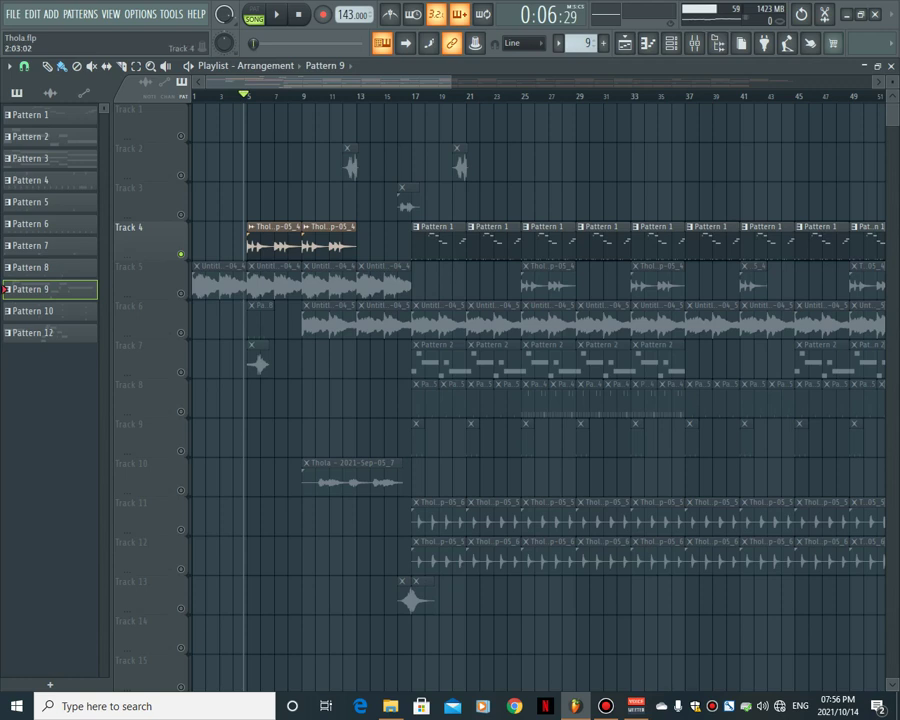
{"action": "left_click", "coordinate": [181, 293]}
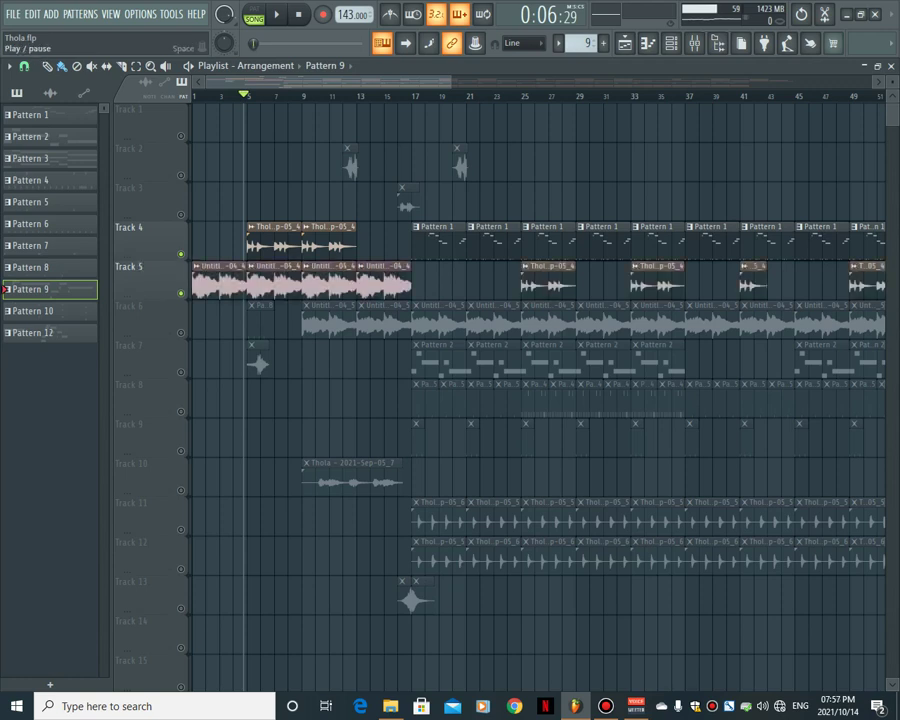
{"action": "left_click", "coordinate": [277, 14]}
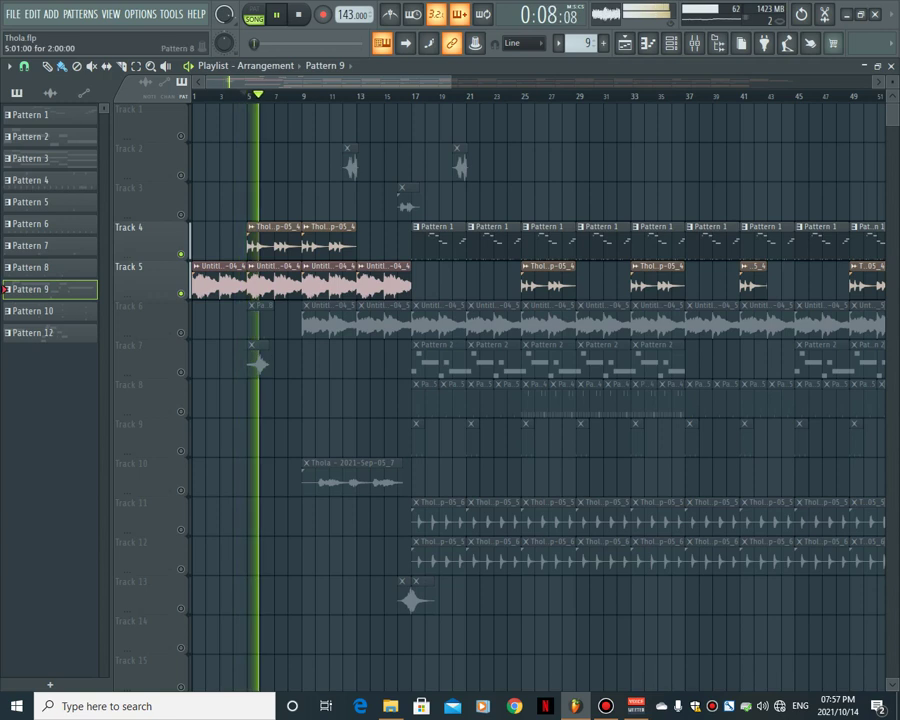
{"action": "key", "text": "space"}
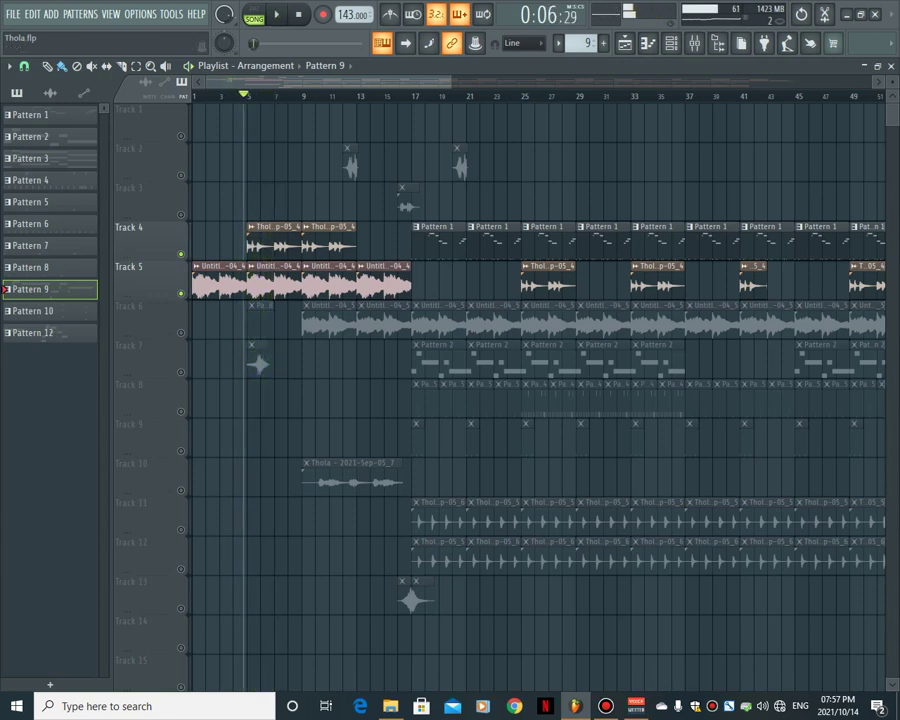
- Bypass AmpliTube 4 on the Ample Guitar G II track again and replay Tracks 4 and 5 from just before bar 5
{"action": "left_click", "coordinate": [694, 43]}
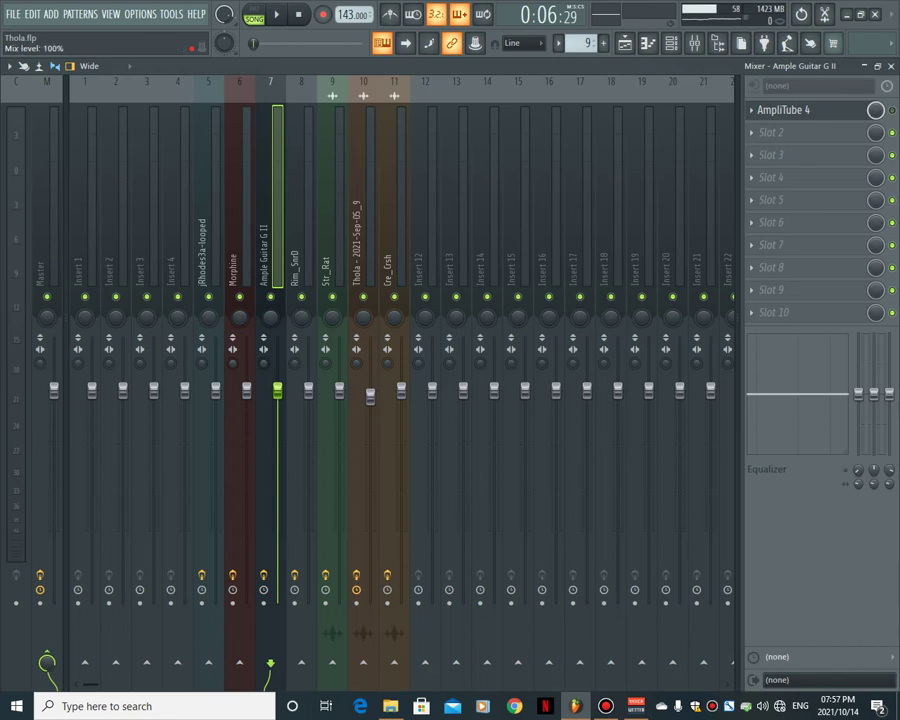
{"action": "left_click", "coordinate": [878, 66]}
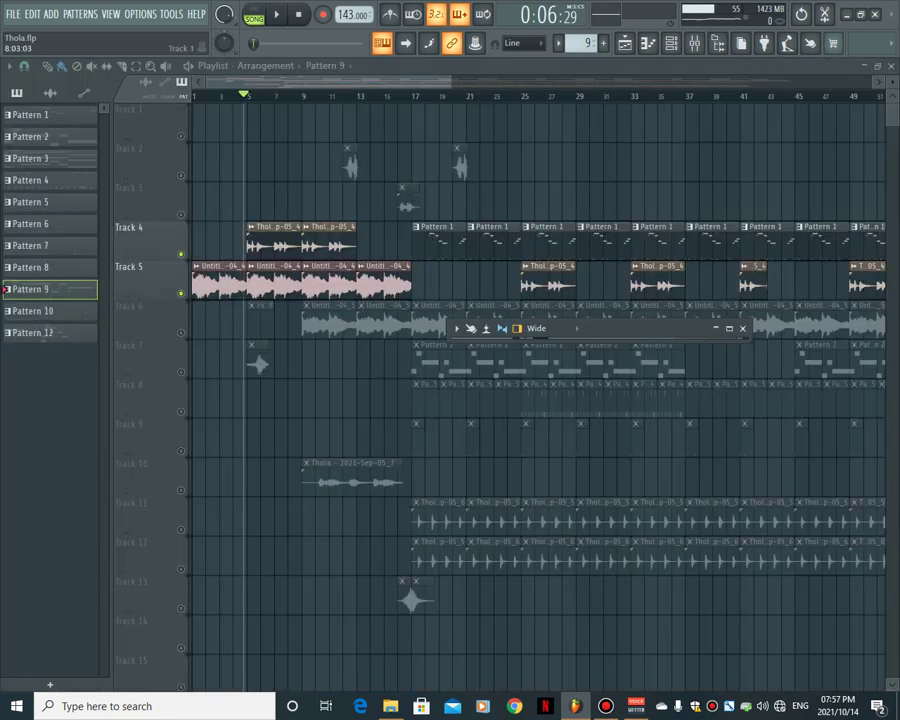
{"action": "key", "text": "space"}
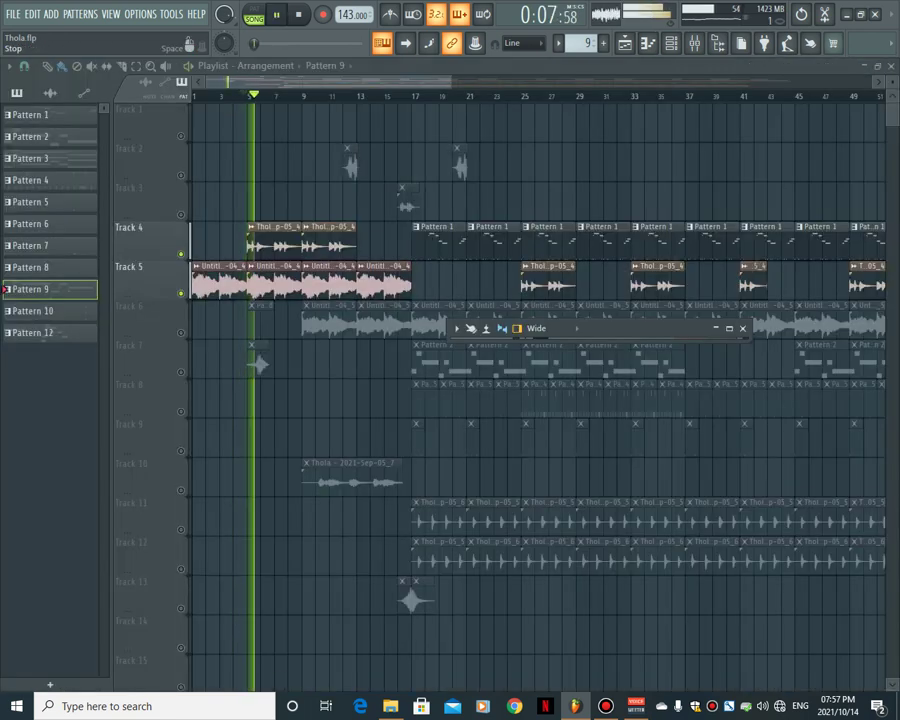
- Stop playback, unmute Track 6 in the playlist and view Pattern 8's Rim_SnrD steps in the channel rack
{"action": "key", "text": "space"}
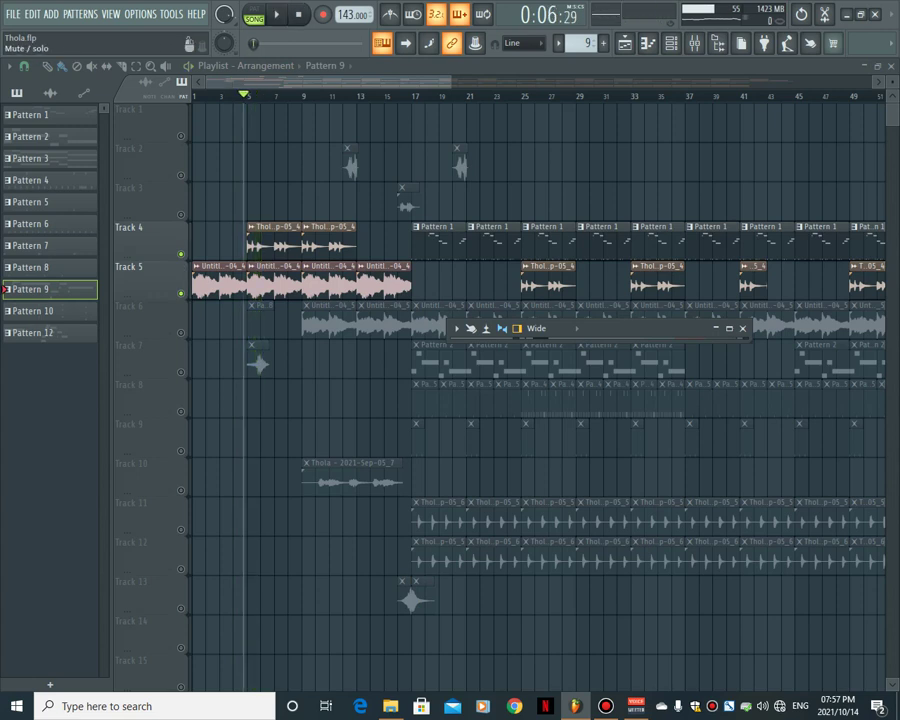
{"action": "left_click", "coordinate": [181, 333]}
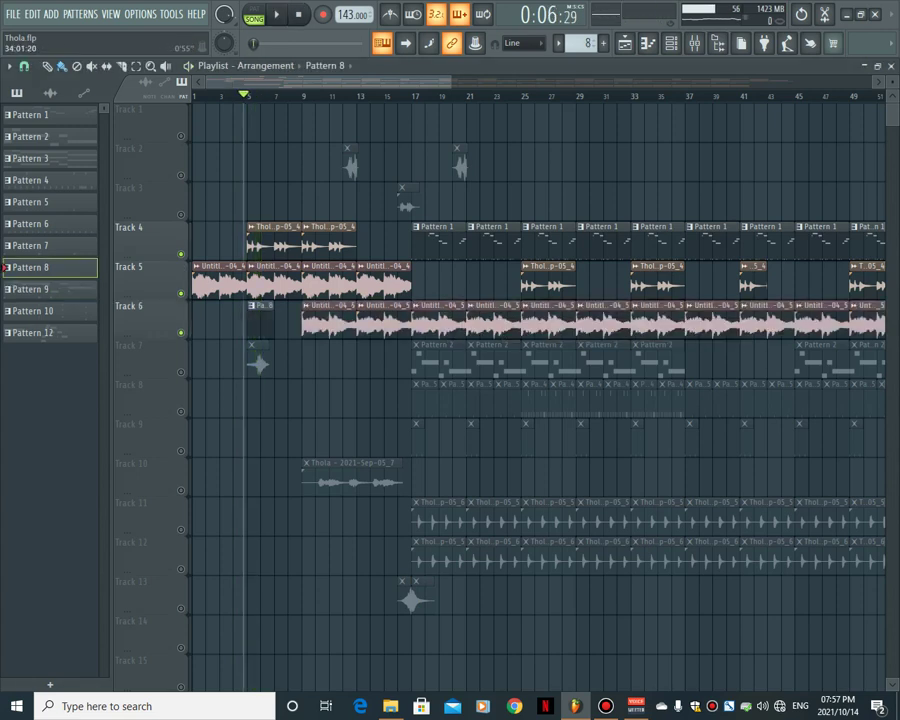
{"action": "left_click", "coordinate": [670, 43]}
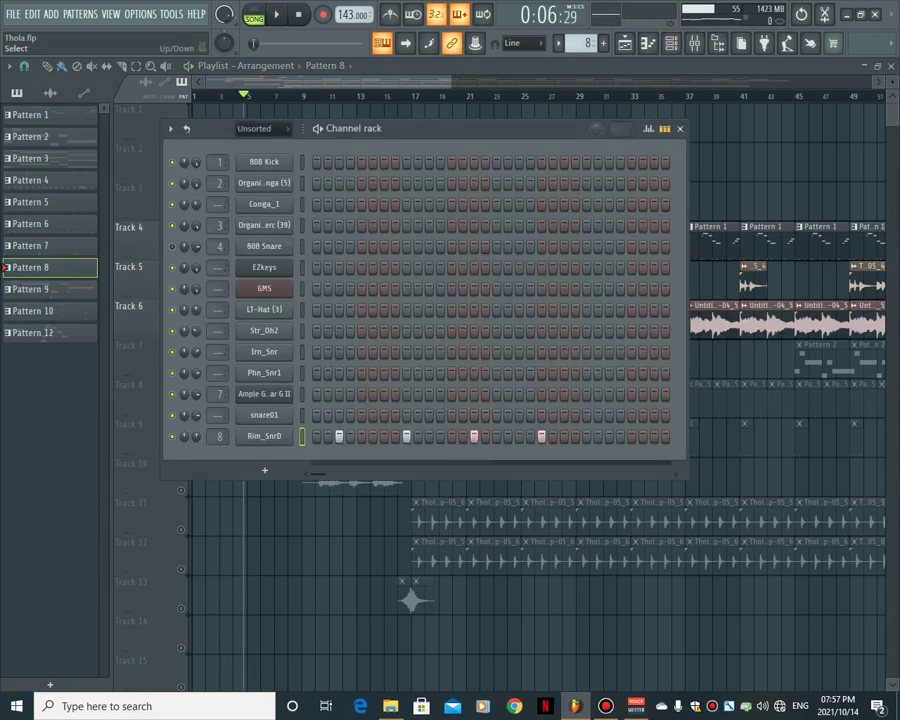
{"action": "key", "text": "z"}
{"action": "key", "text": "Escape"}
- Unmute Track 7 and play the arrangement from just before bar 5, unmuting Track 3 as playback nears its clip
{"action": "left_click", "coordinate": [181, 372]}
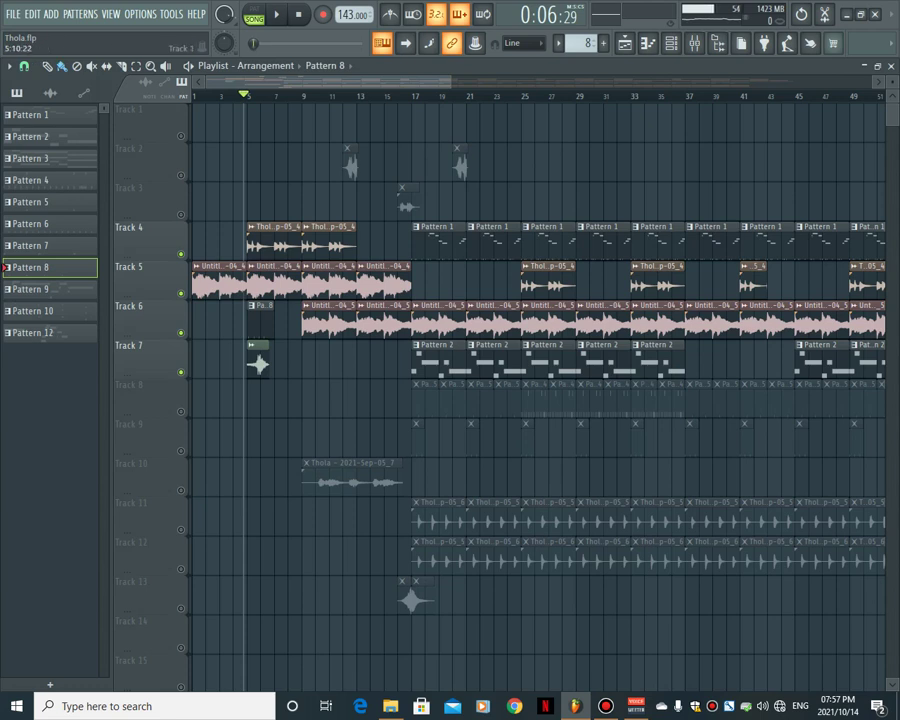
{"action": "key", "text": "space"}
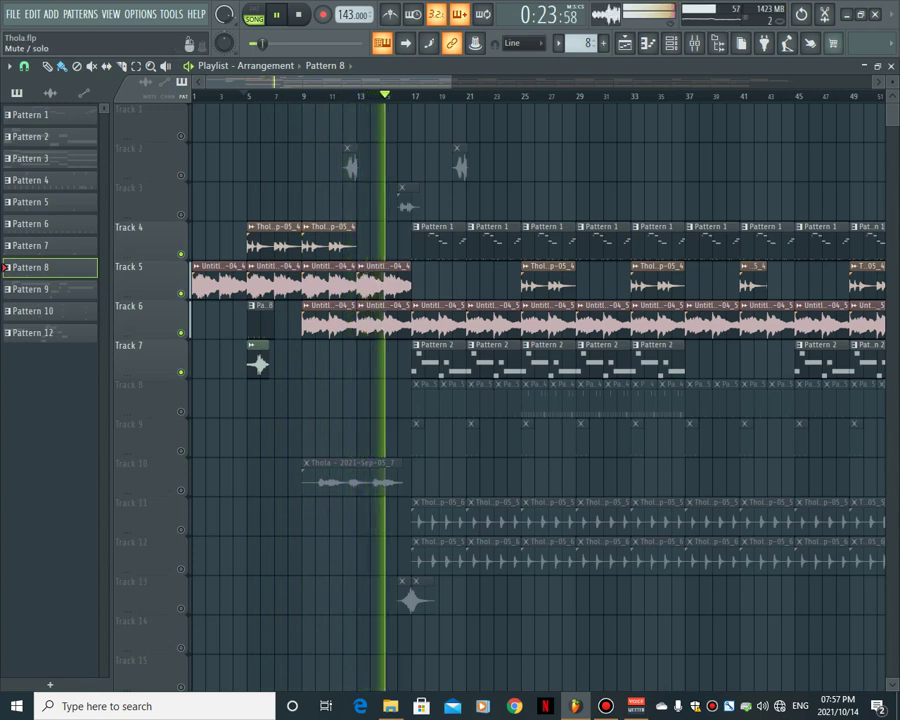
{"action": "left_click", "coordinate": [181, 215]}
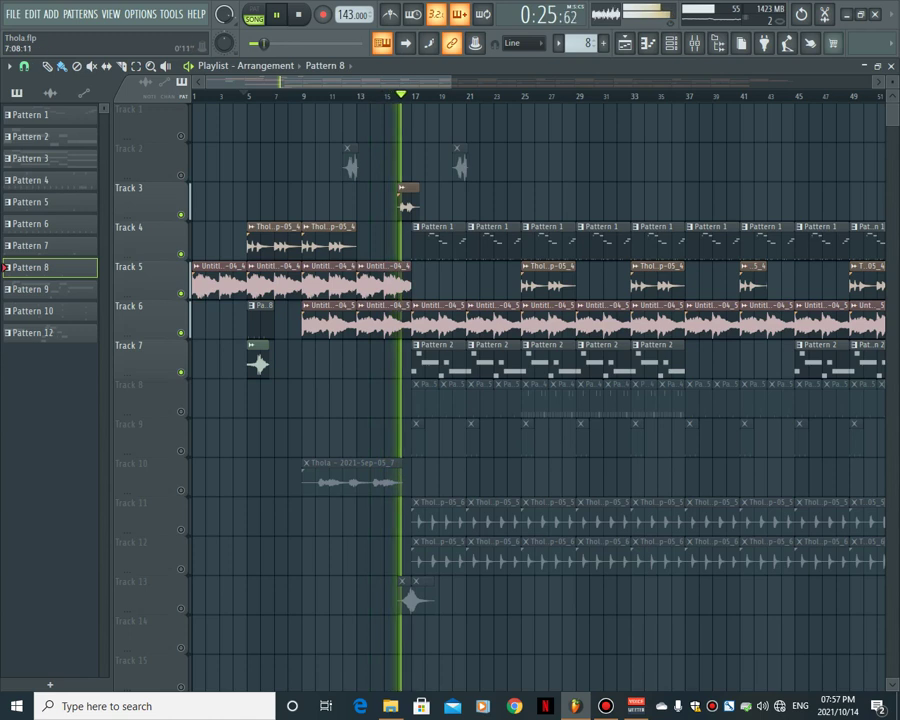
{"action": "left_click", "coordinate": [298, 14]}
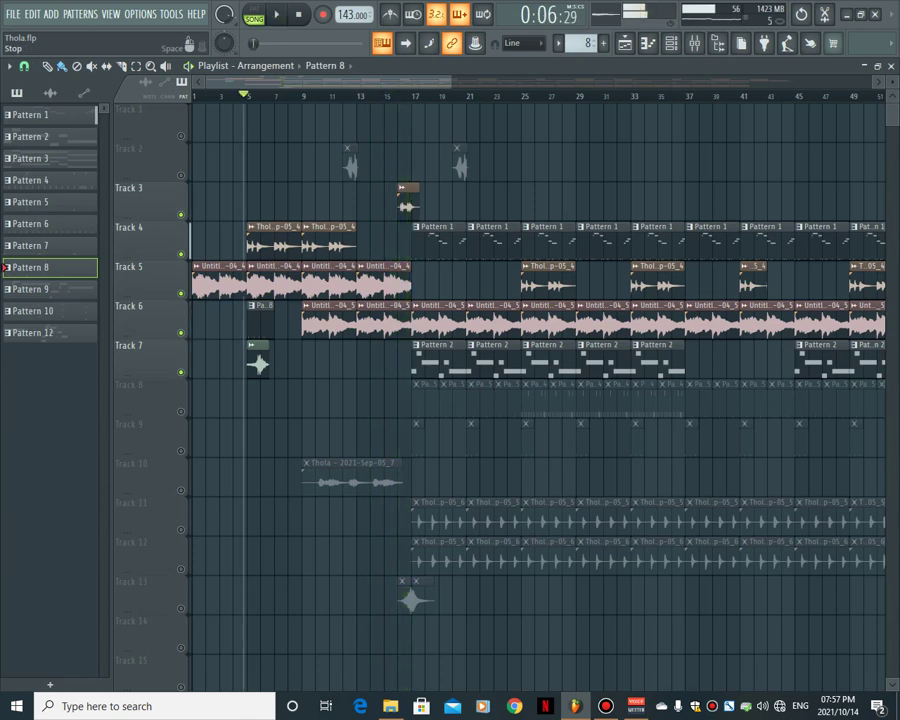
- Open Pattern 12's Ample Guitar G II notes in the piano roll and play them in pattern mode from just before bar 2
{"action": "left_click", "coordinate": [48, 333]}
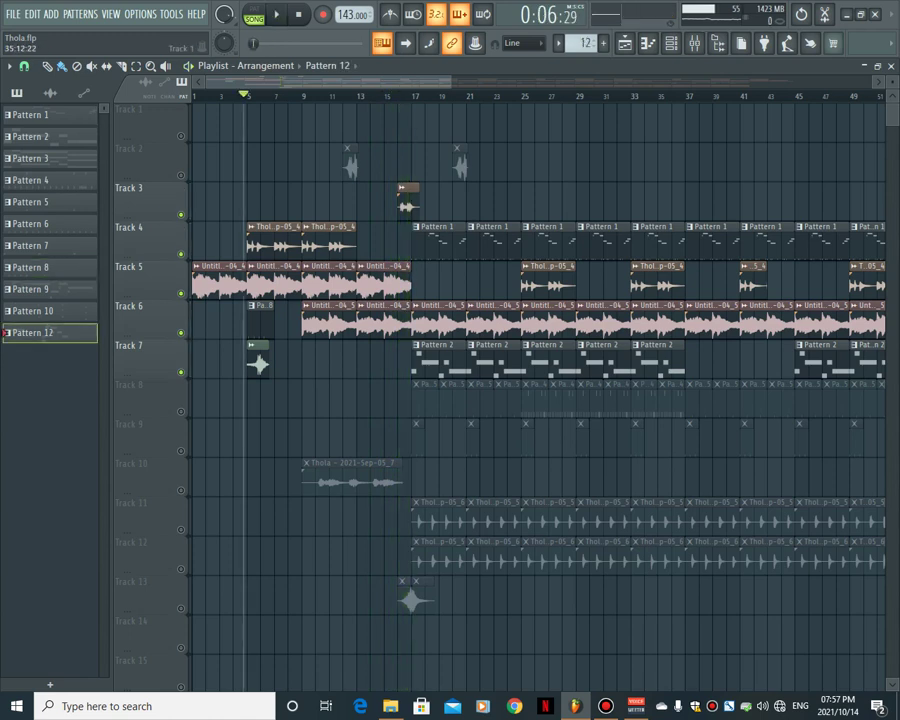
{"action": "left_click", "coordinate": [670, 43]}
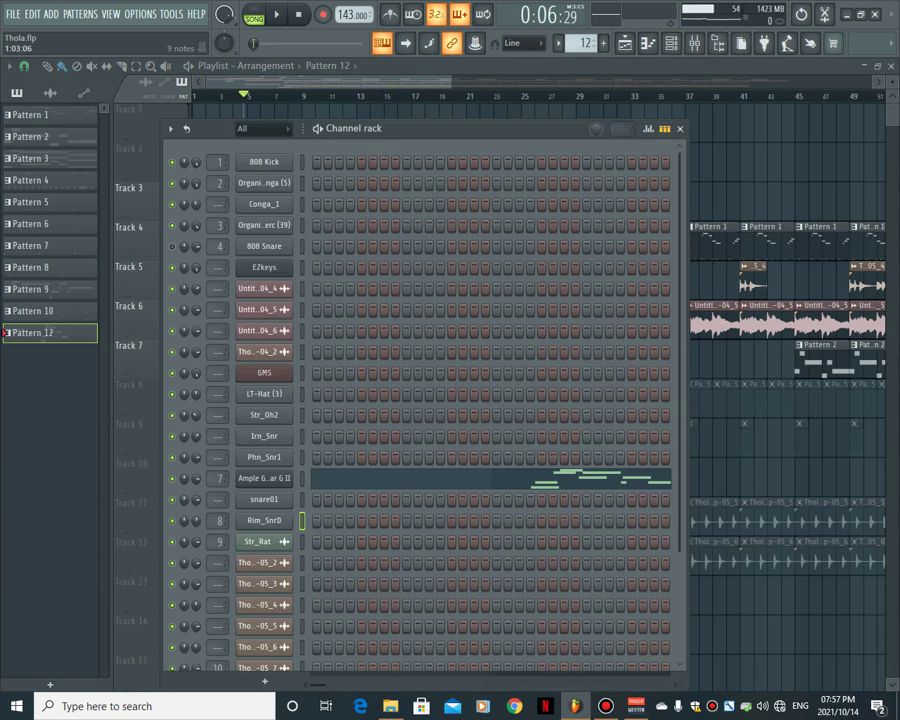
{"action": "left_click", "coordinate": [337, 479]}
{"action": "scroll", "coordinate": [362, 470], "scroll_direction": "up", "scroll_amount": 3}
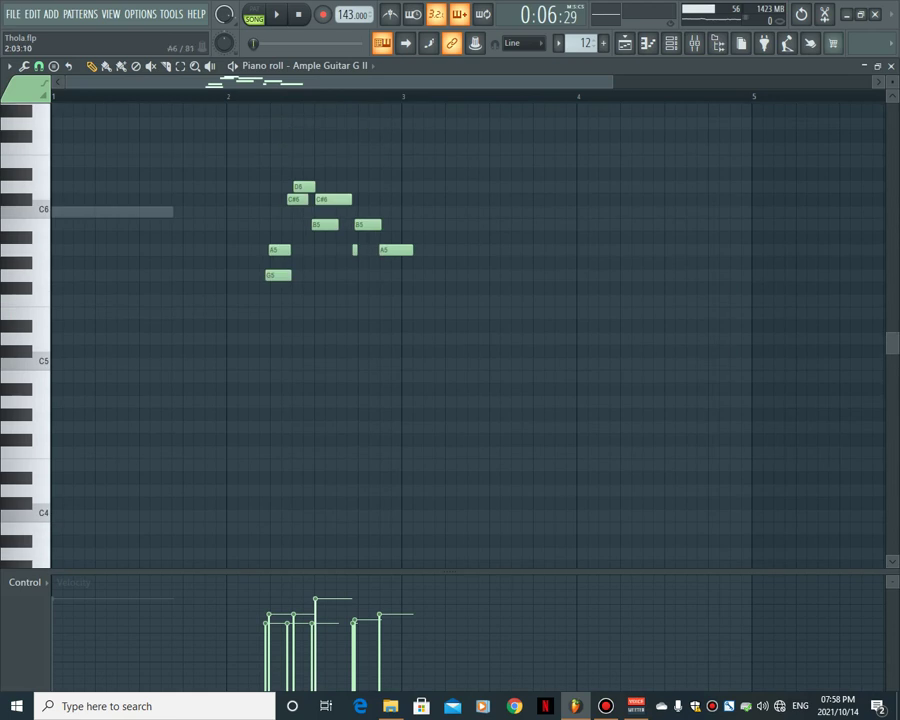
{"action": "left_click", "coordinate": [255, 14]}
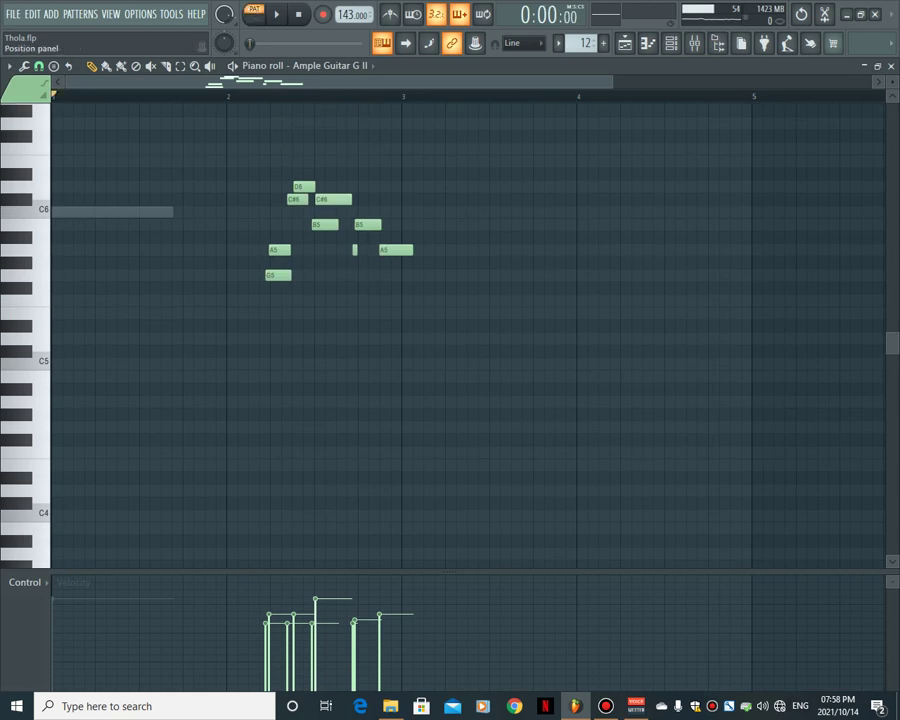
{"action": "left_click", "coordinate": [224, 96]}
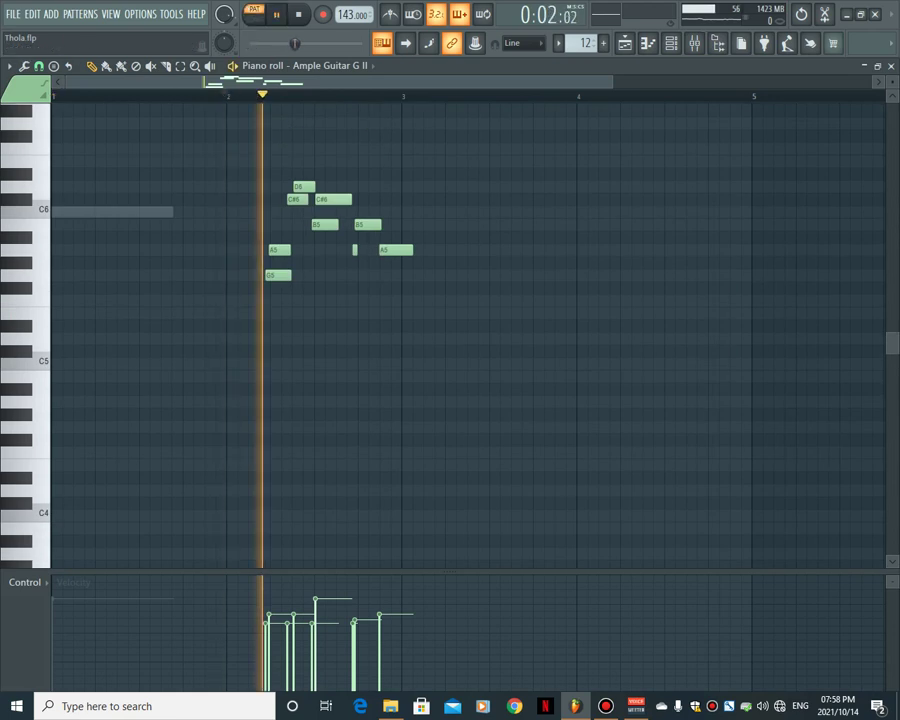
{"action": "key", "text": "space"}
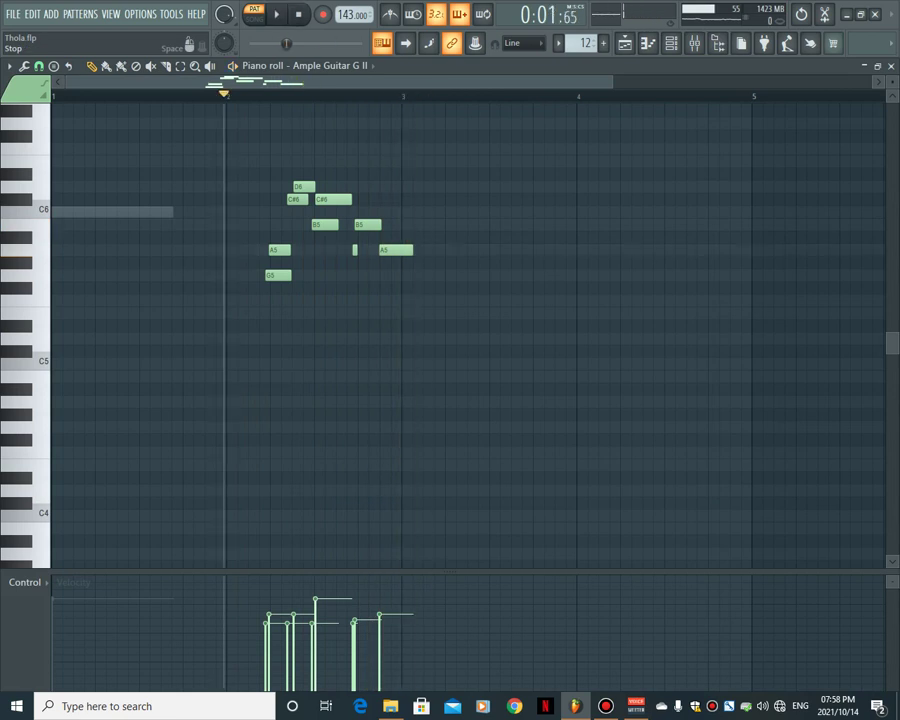
- Play the arrangement in song mode from just before bar 16, soloing Track 3 briefly and restoring all tracks
{"action": "key", "text": "F5"}
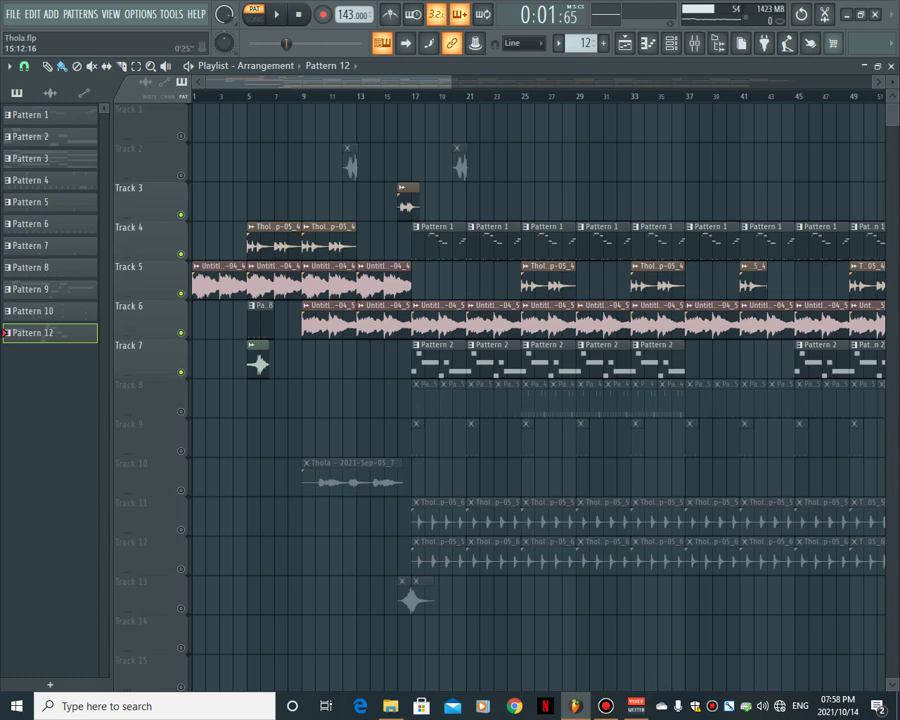
{"action": "left_click", "coordinate": [394, 96]}
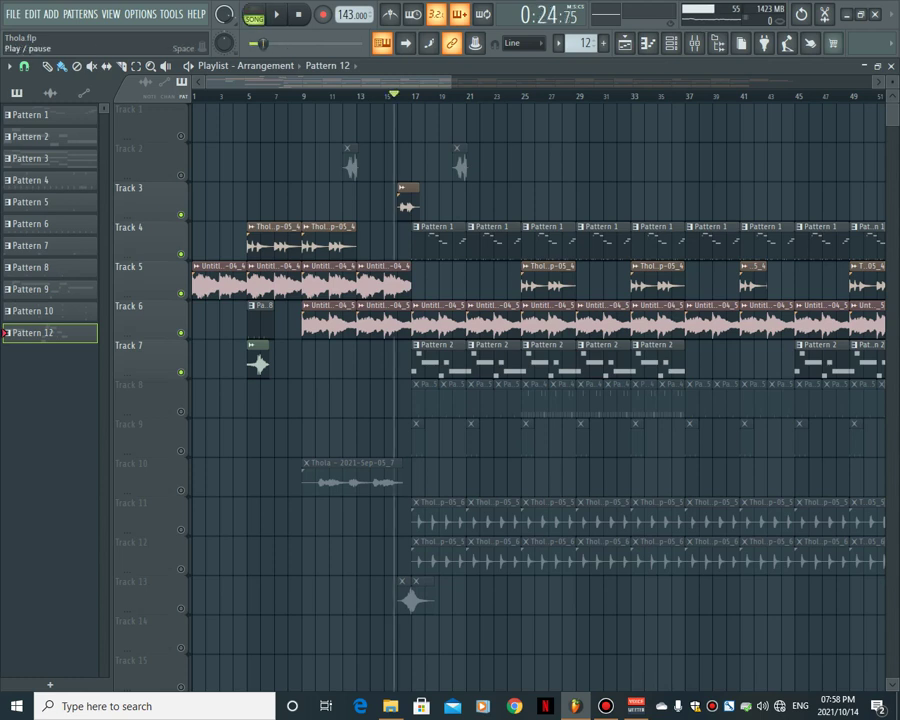
{"action": "left_click", "coordinate": [277, 14]}
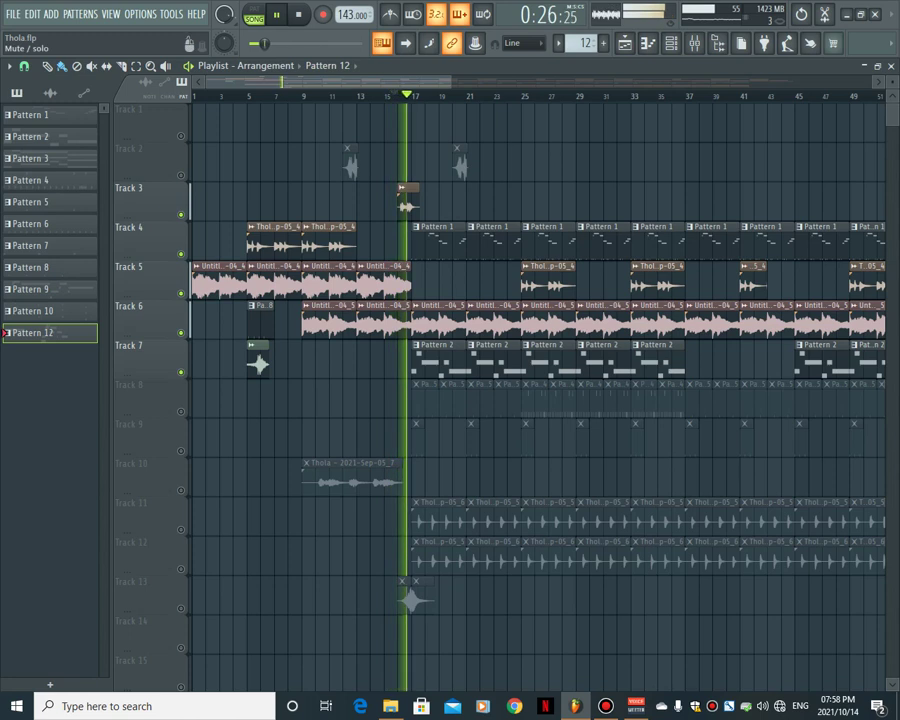
{"action": "right_click", "coordinate": [181, 215]}
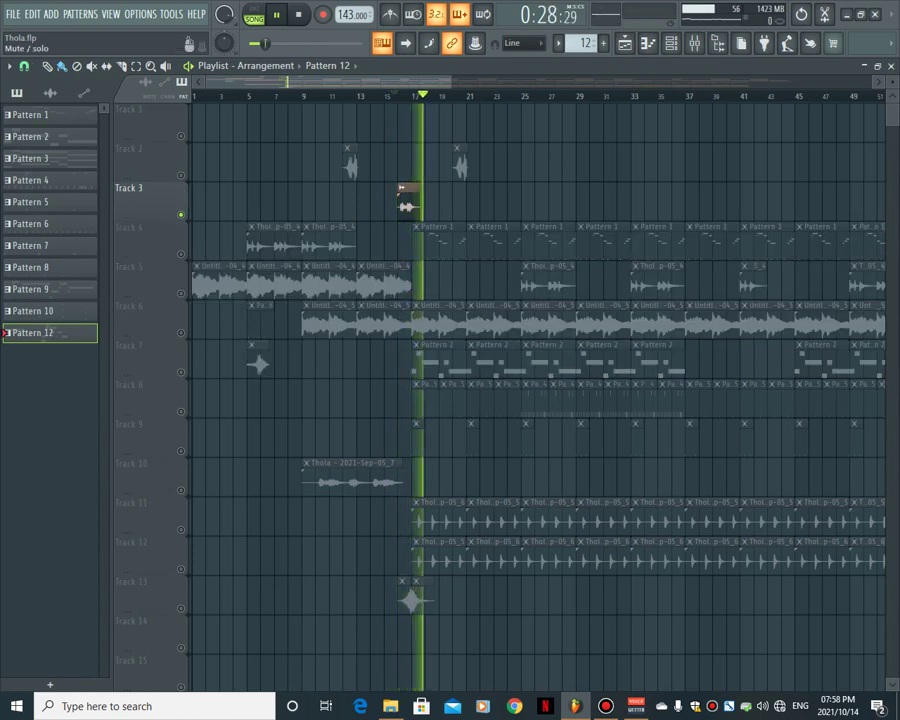
{"action": "right_click", "coordinate": [181, 215]}
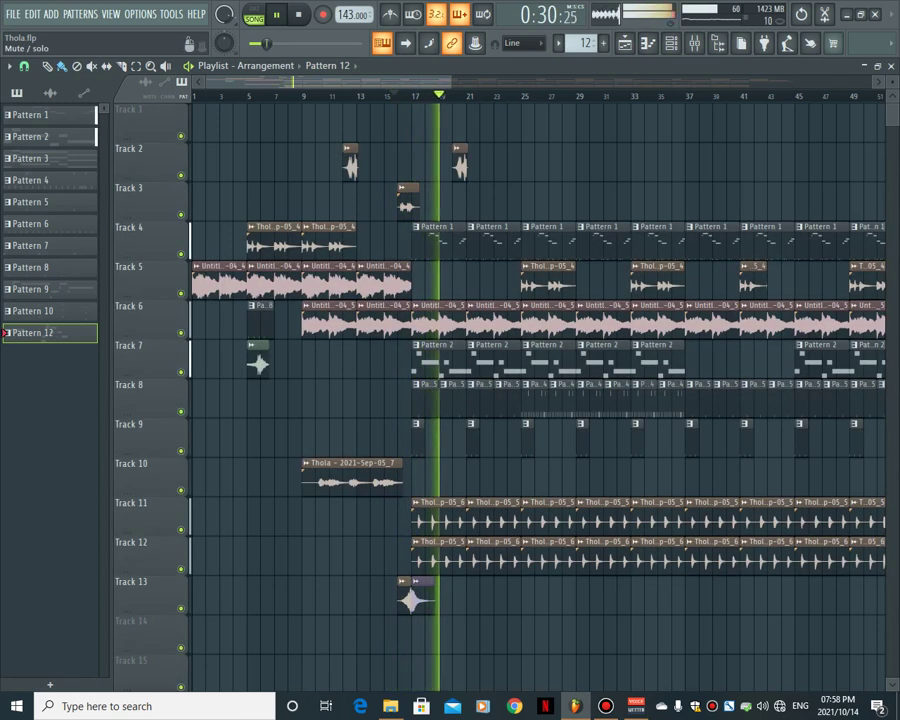
- Mute Tracks 2 and 10 and replay the arrangement from about bar 10 into the section after bar 17
{"action": "left_click", "coordinate": [181, 175]}
{"action": "left_click", "coordinate": [181, 490]}
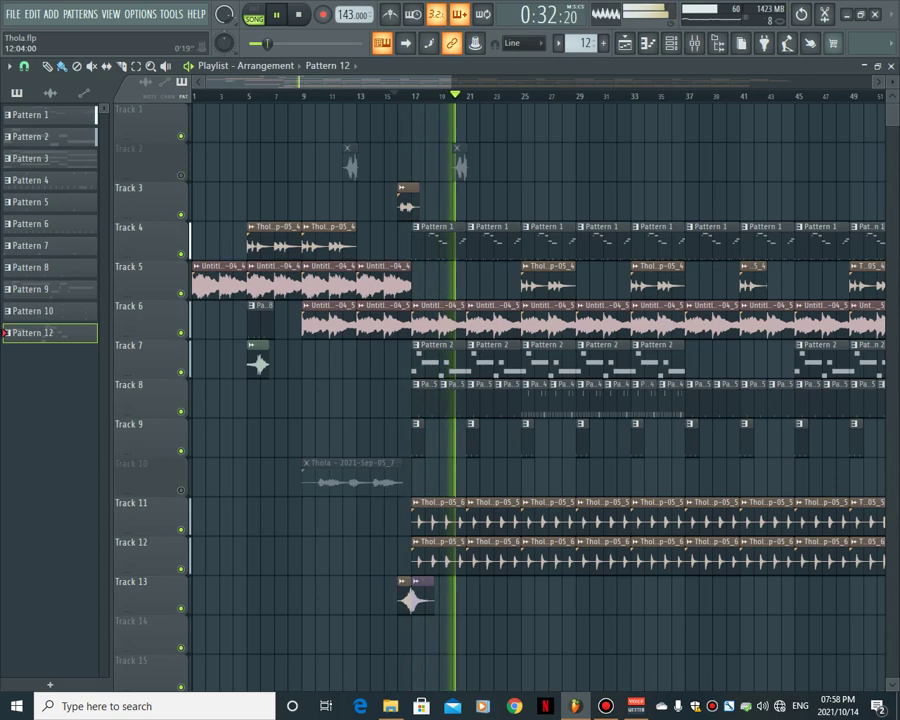
{"action": "left_click", "coordinate": [321, 96]}
{"action": "left_click", "coordinate": [647, 43]}
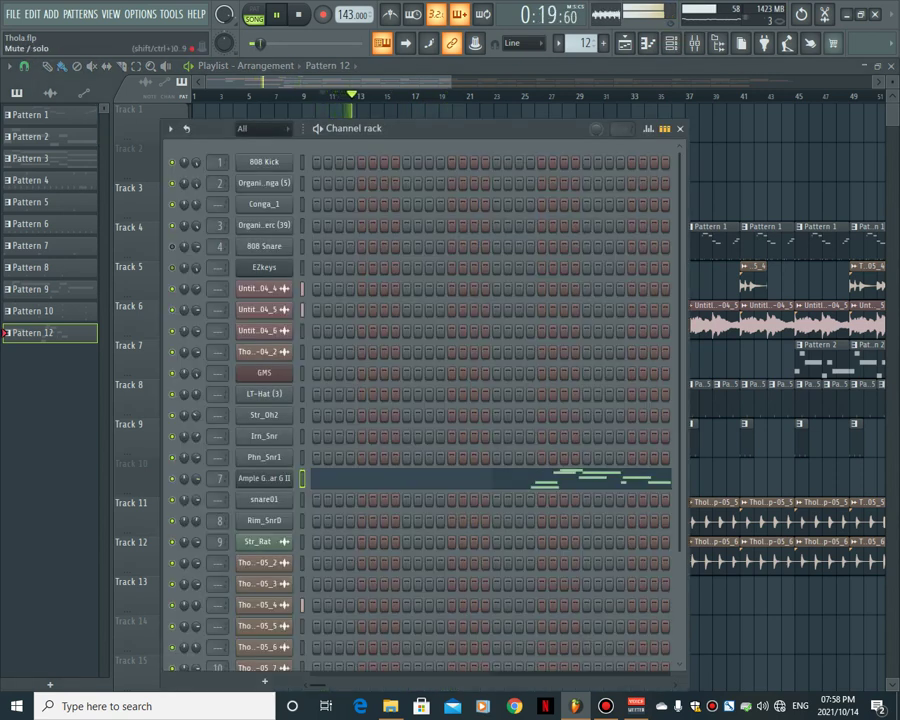
{"action": "left_click_drag", "start_coordinate": [394, 82], "coordinate": [412, 82]}
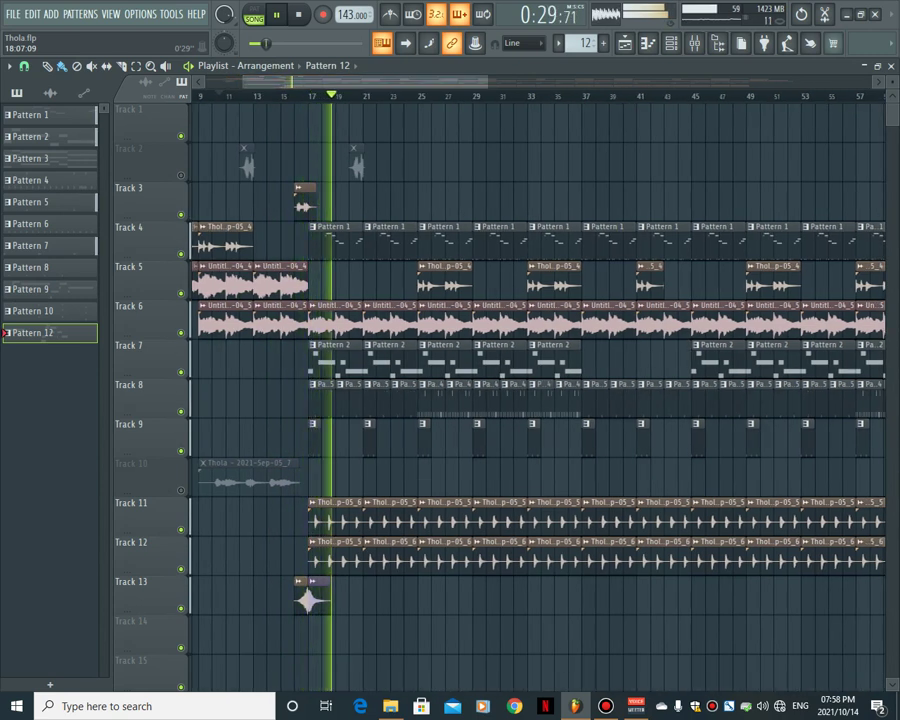
{"action": "left_click", "coordinate": [298, 14]}
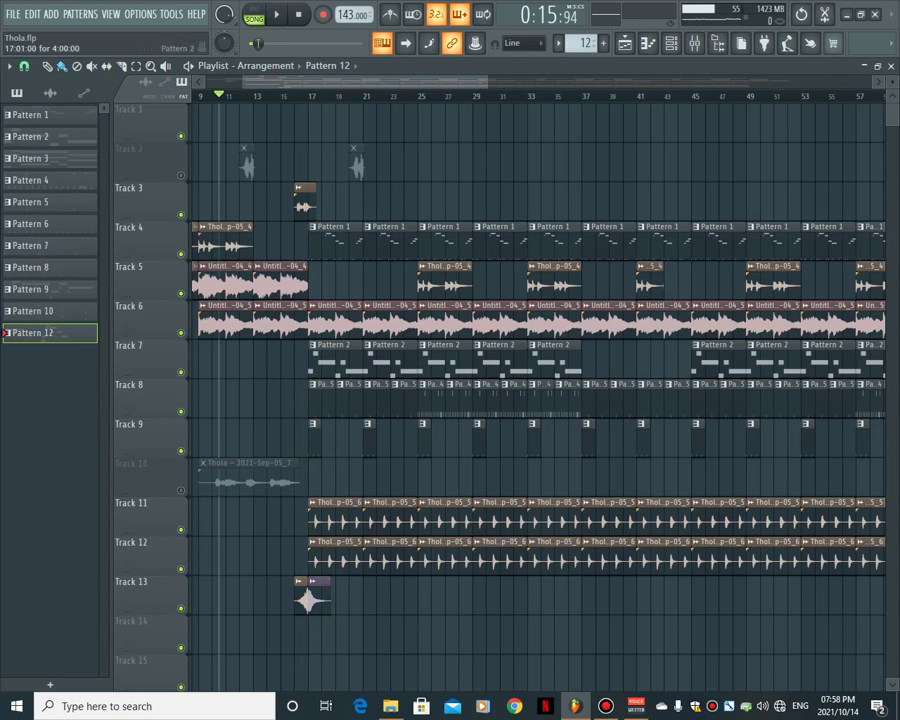
- Open Pattern 2's GMS notes in the piano roll and play them in pattern mode
{"action": "left_click", "coordinate": [335, 359]}
{"action": "key", "text": "F6"}
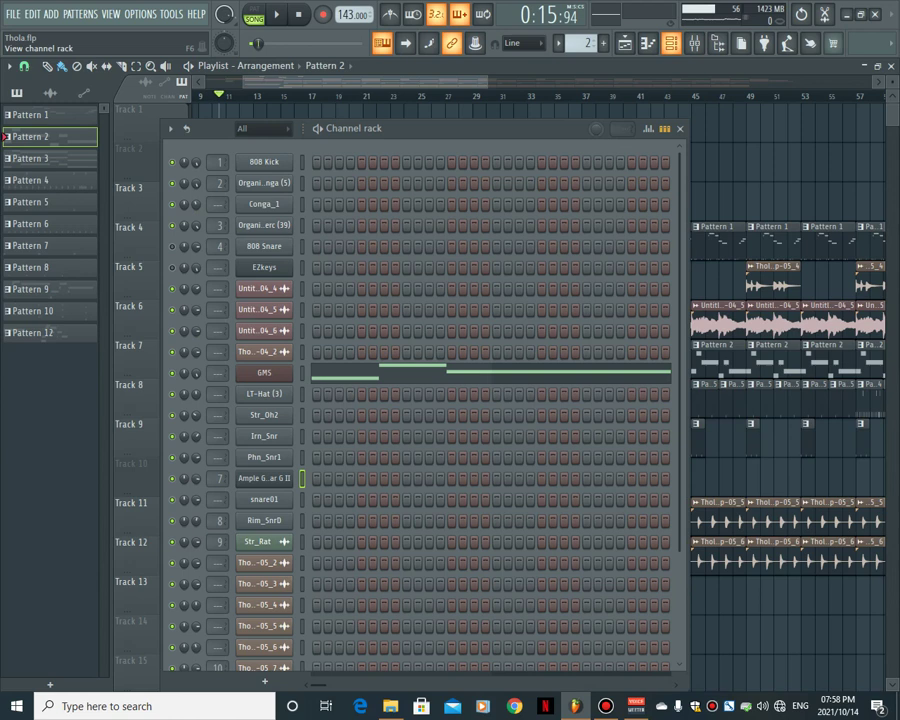
{"action": "left_click", "coordinate": [345, 373]}
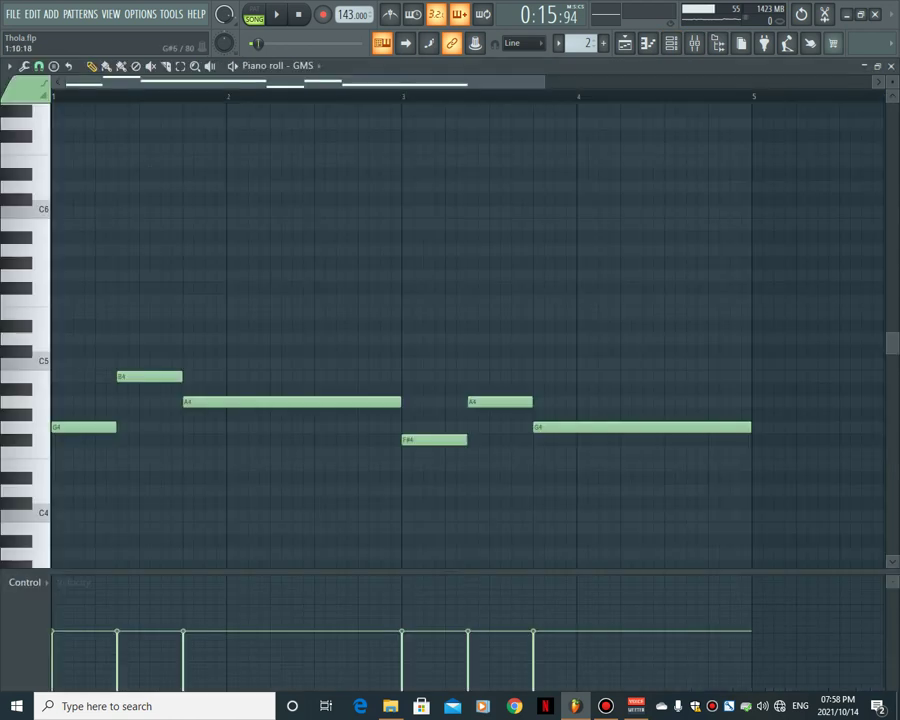
{"action": "left_click", "coordinate": [254, 16]}
{"action": "key", "text": "space"}
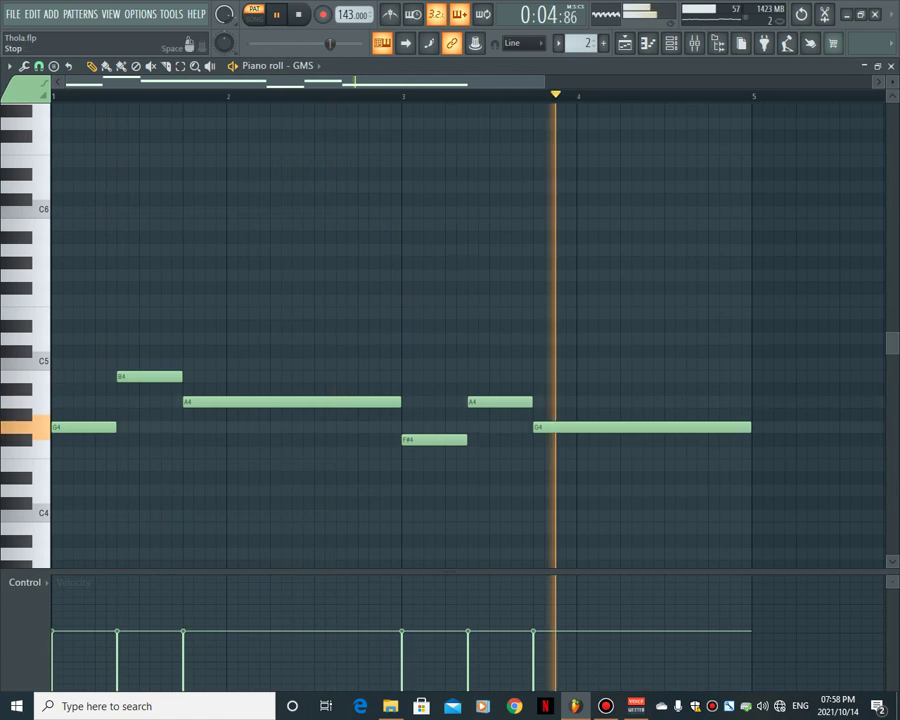
{"action": "left_click", "coordinate": [298, 14]}
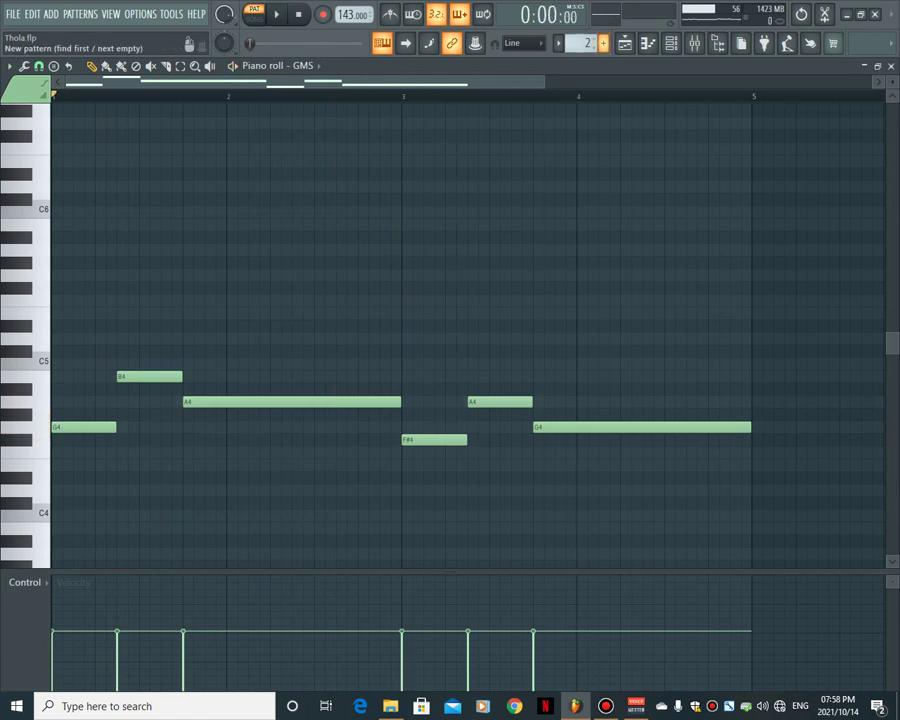
- Pick the Thola - 2021-Sep-05_6 clip on Track 12 and browse the patterns in the channel rack up to Pattern 10
{"action": "left_click", "coordinate": [624, 43]}
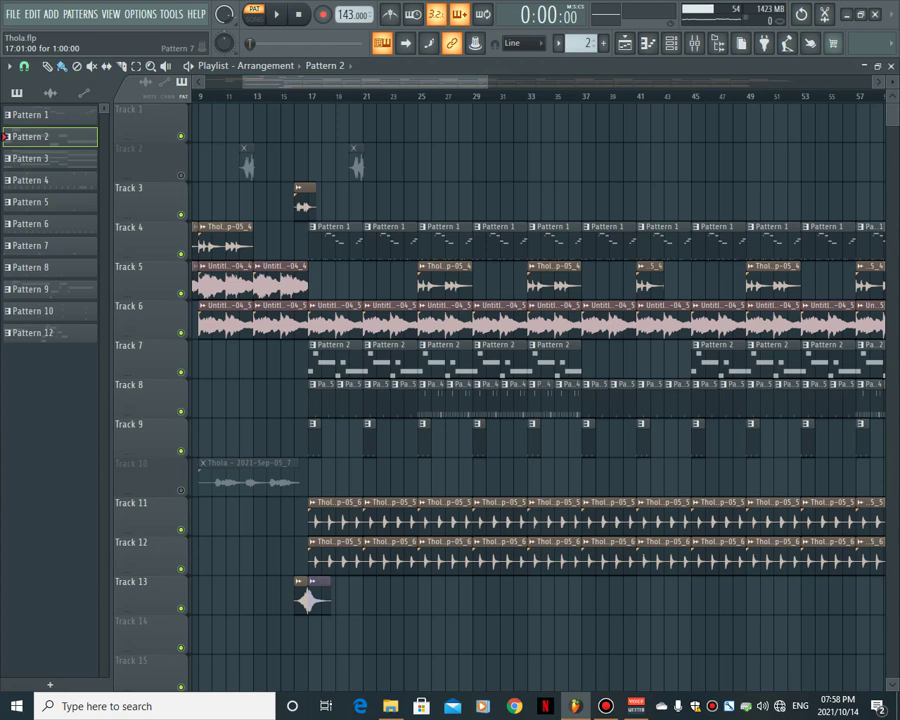
{"action": "left_click", "coordinate": [325, 558]}
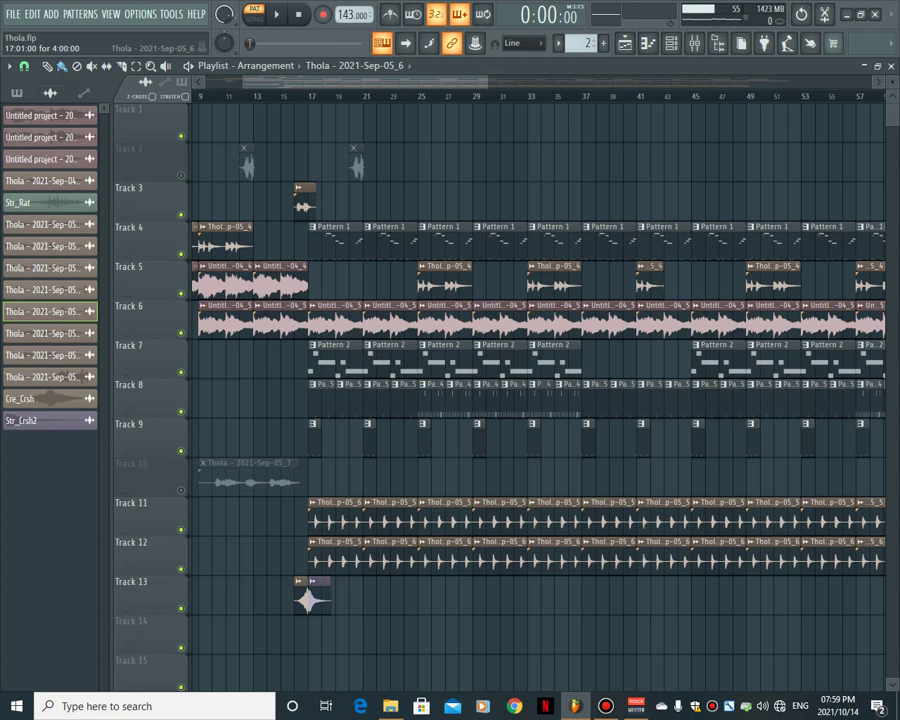
{"action": "left_click", "coordinate": [648, 42]}
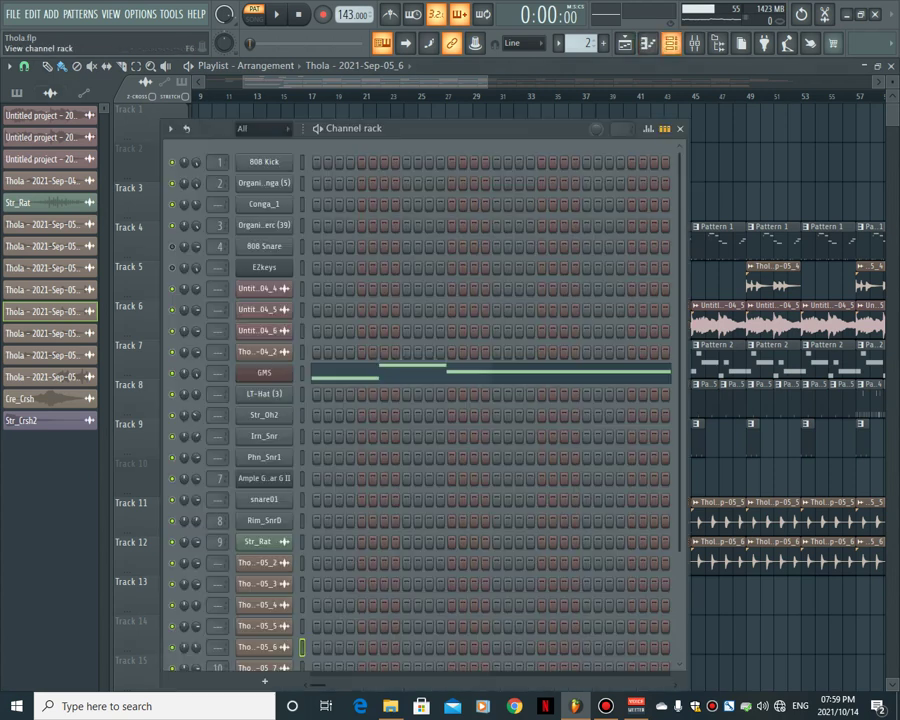
{"action": "scroll", "coordinate": [586, 43], "scroll_direction": "up", "scroll_amount": 4}
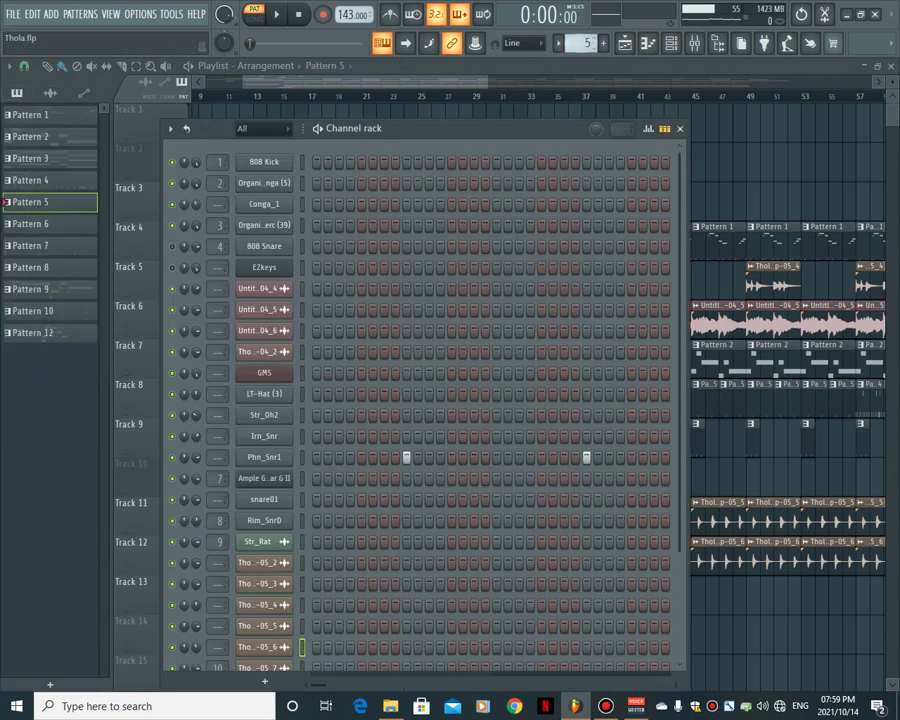
{"action": "scroll", "coordinate": [585, 42], "scroll_direction": "up", "scroll_amount": 4}
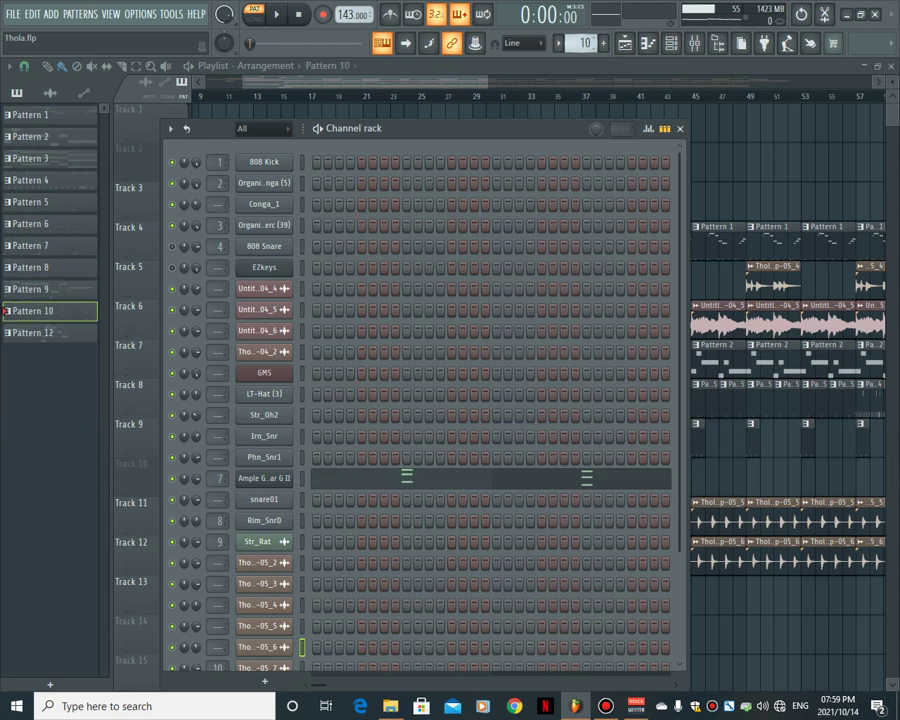
- Open Pattern 10's Ample Guitar G II chords in the piano roll and transpose them down four semitones
{"action": "left_click", "coordinate": [357, 478]}
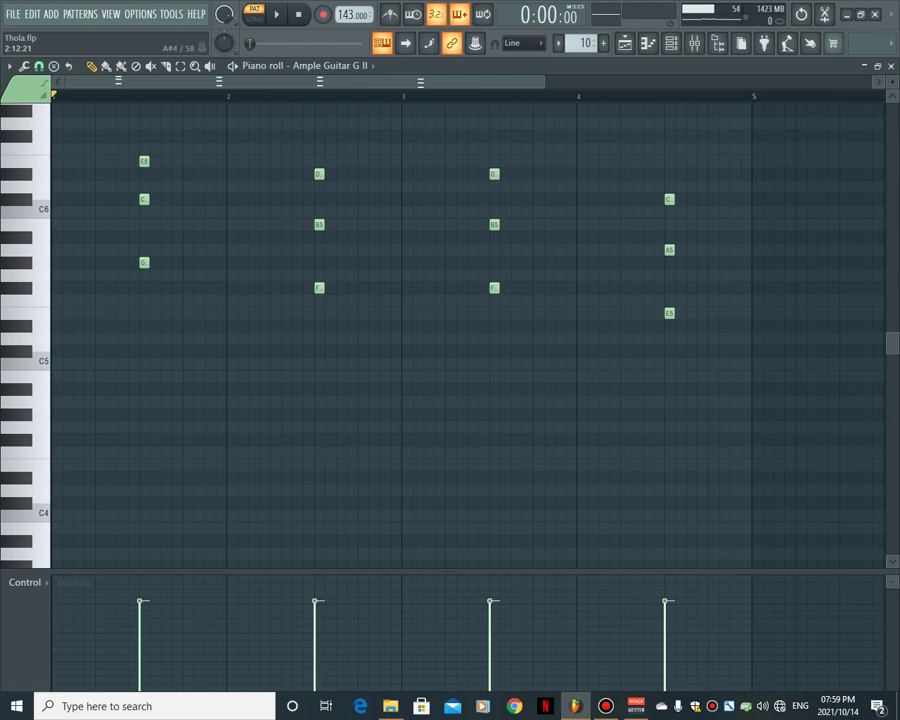
{"action": "key", "text": "Down"}
{"action": "key", "text": "Down"}
{"action": "key", "text": "Down"}
{"action": "key", "text": "Down"}
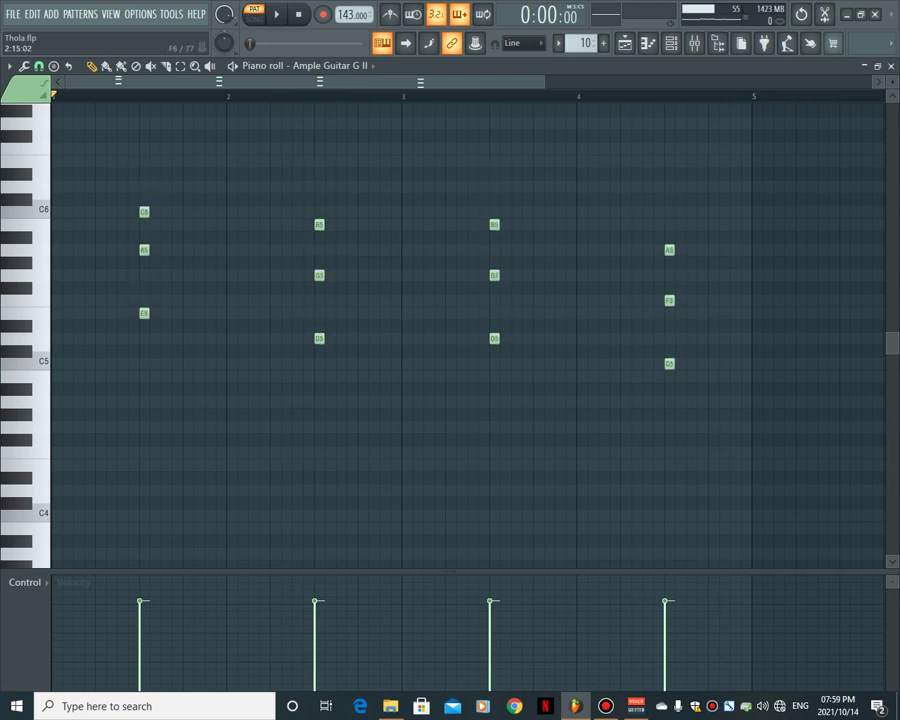
- Transpose Pattern 10's Ample Guitar G II chords up two semitones and play them back in pattern mode
{"action": "left_click", "coordinate": [254, 14]}
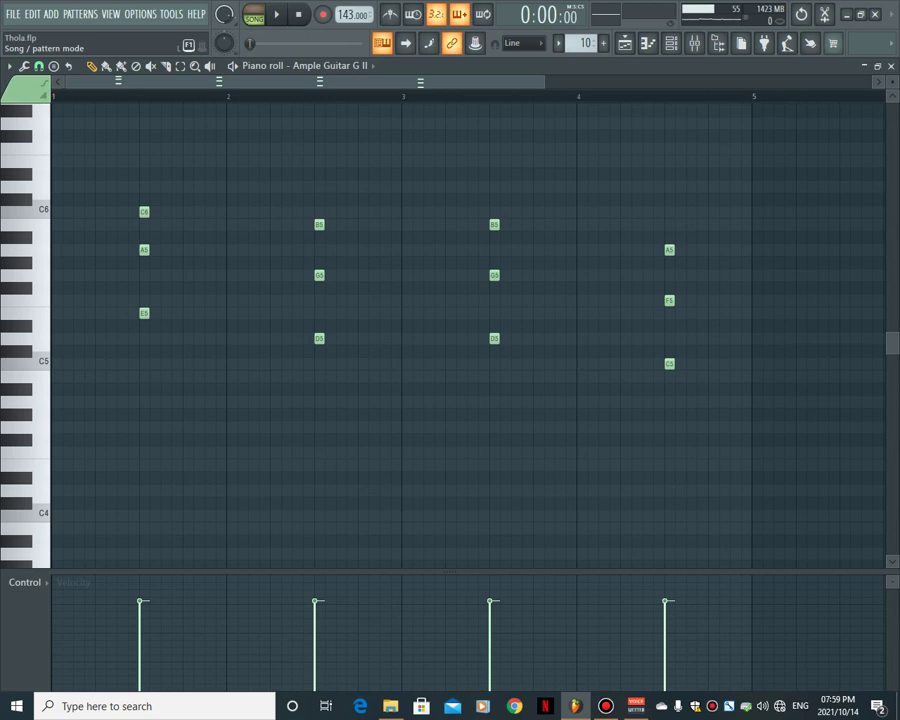
{"action": "key", "text": "Up"}
{"action": "key", "text": "Up"}
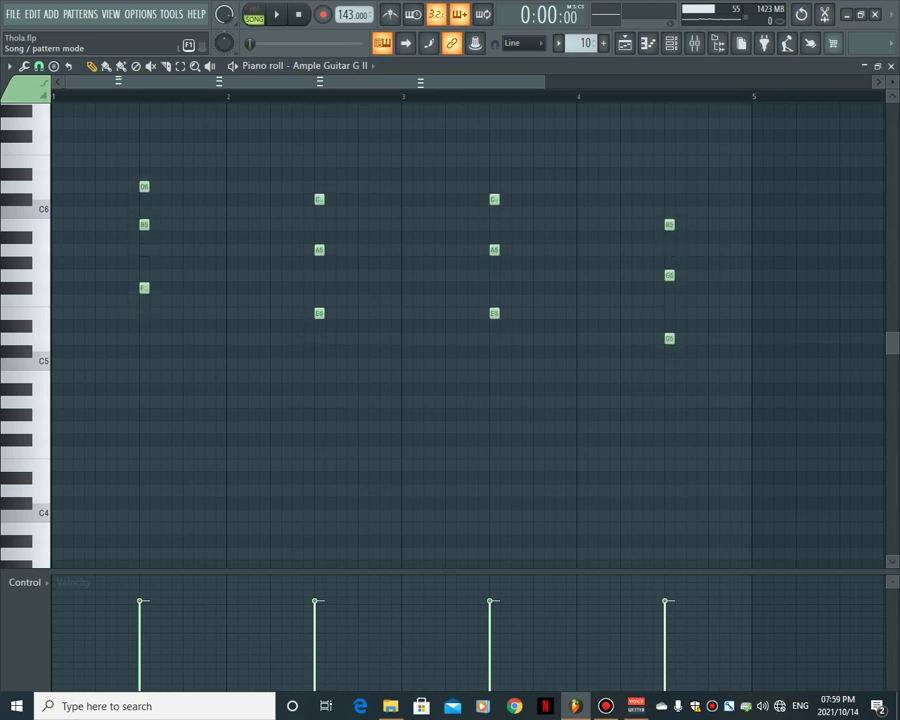
{"action": "left_click", "coordinate": [254, 14]}
{"action": "key", "text": "space"}
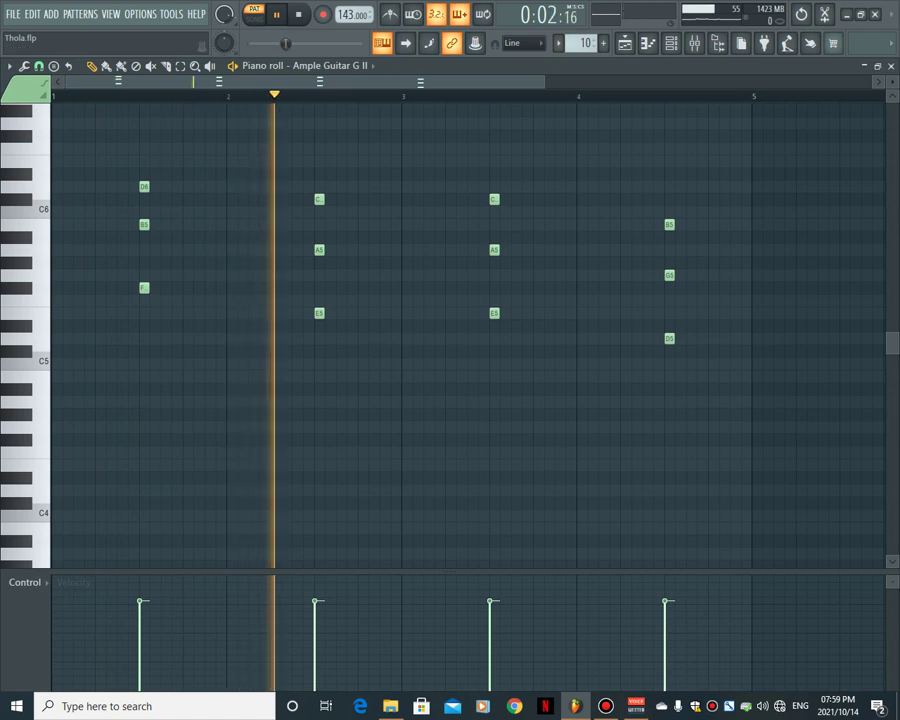
{"action": "left_click", "coordinate": [695, 43]}
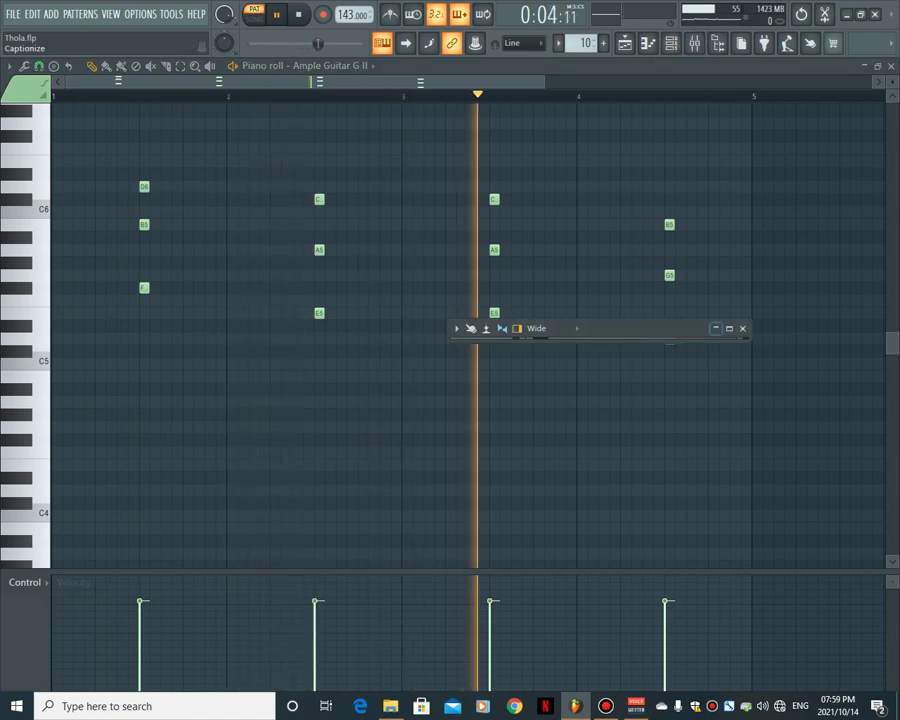
{"action": "left_click", "coordinate": [494, 66]}
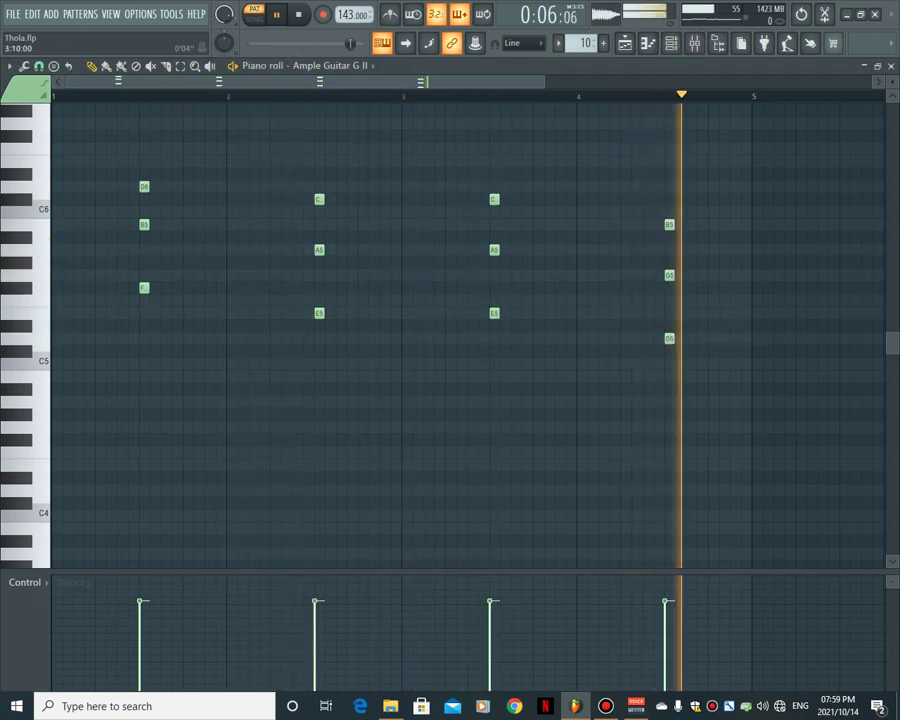
{"action": "key", "text": "space"}
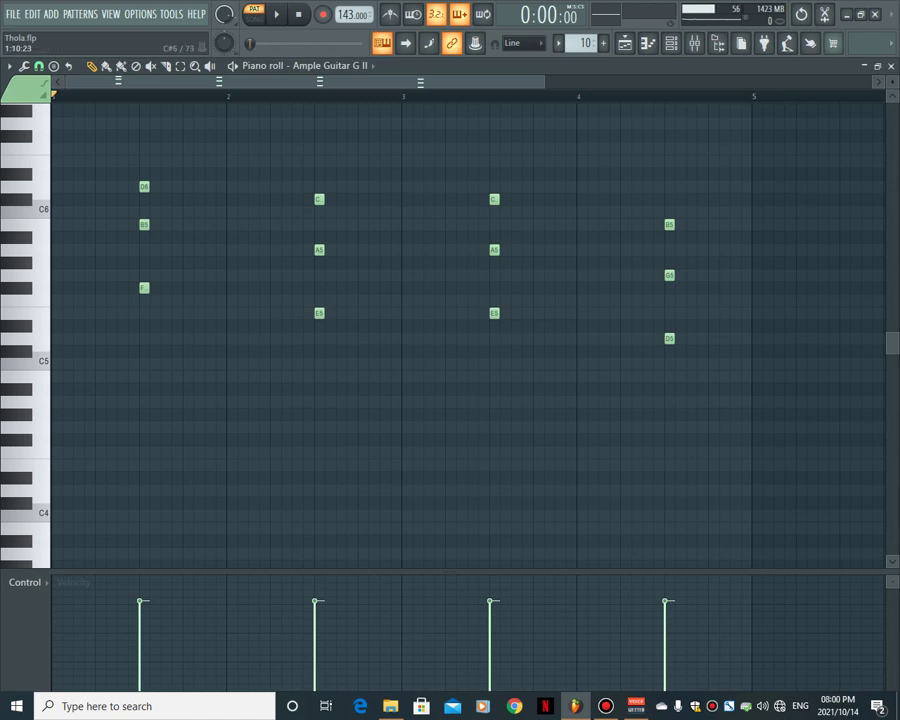
- Select each of the four guitar chords in turn, from bar 1 through bar 4, to point them out
{"action": "left_click", "coordinate": [180, 66]}
{"action": "left_click_drag", "start_coordinate": [141, 168], "coordinate": [158, 343]}
{"action": "left_click_drag", "start_coordinate": [317, 184], "coordinate": [354, 328]}
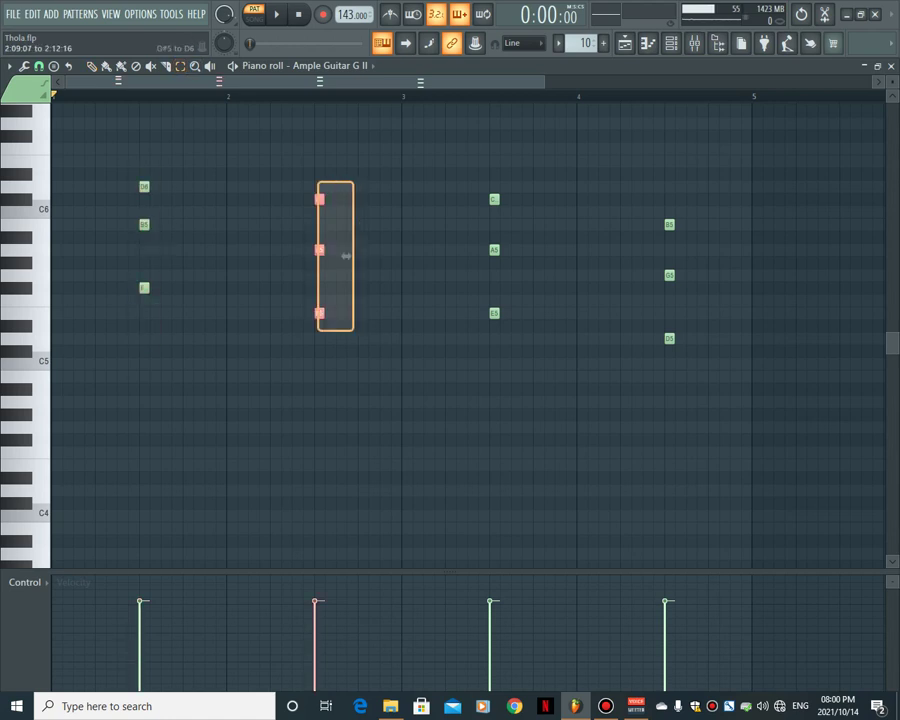
{"action": "left_click_drag", "start_coordinate": [498, 187], "coordinate": [504, 339]}
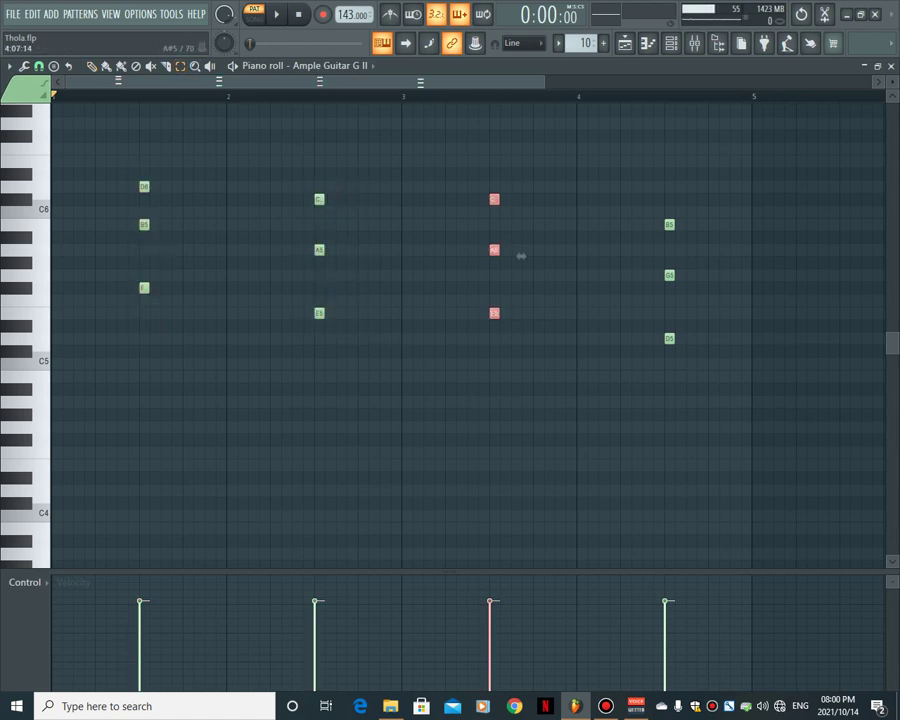
{"action": "left_click_drag", "start_coordinate": [672, 211], "coordinate": [684, 347]}
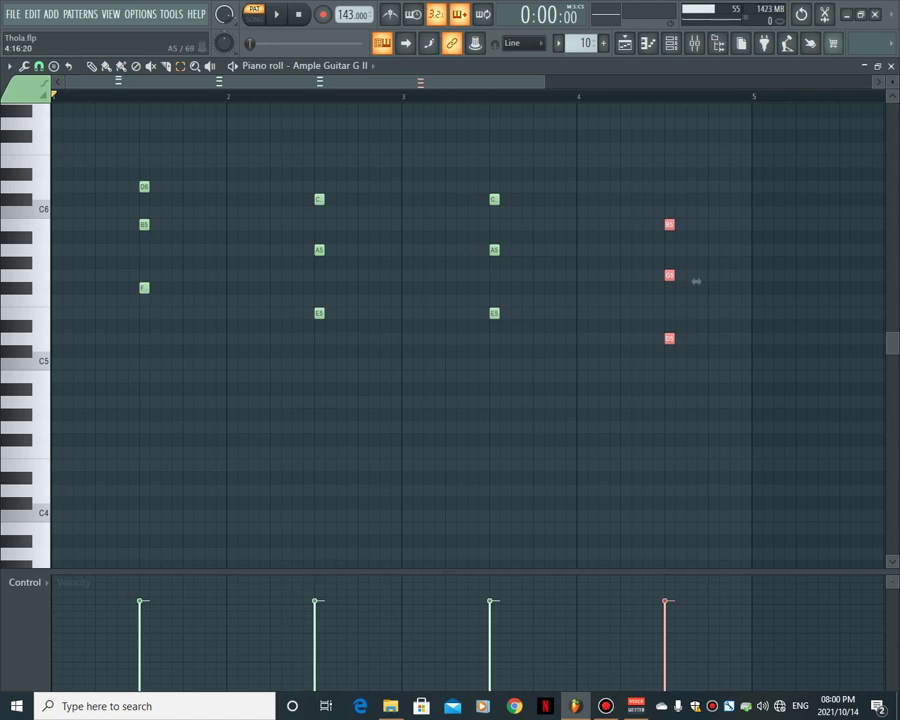
- Bypass AmpliTube 4 on the Ample Guitar G II mixer track and play the chords without the effect
{"action": "left_click", "coordinate": [694, 43]}
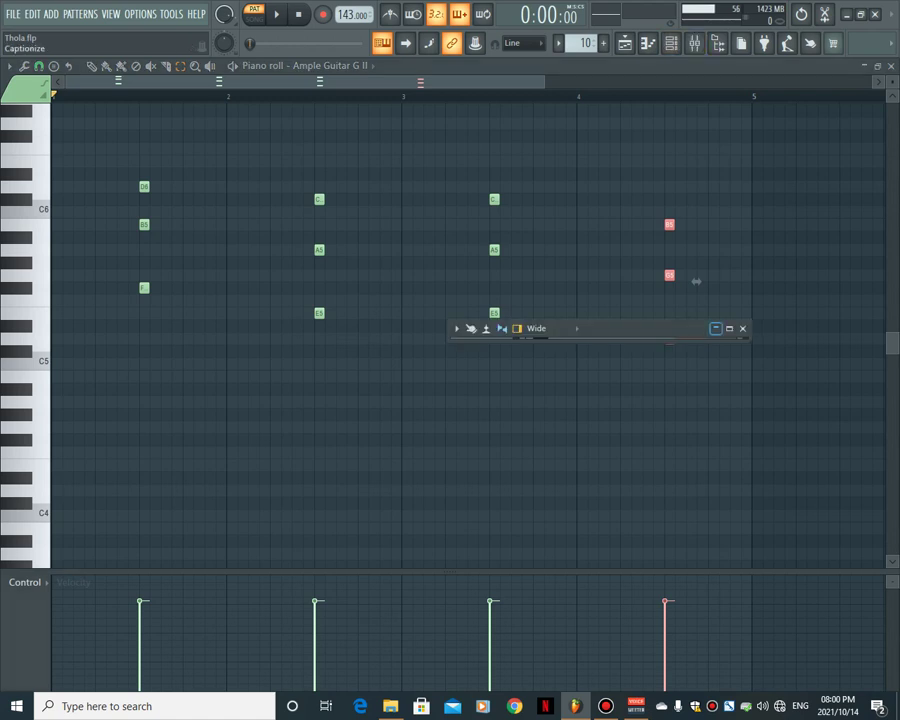
{"action": "key", "text": "F9"}
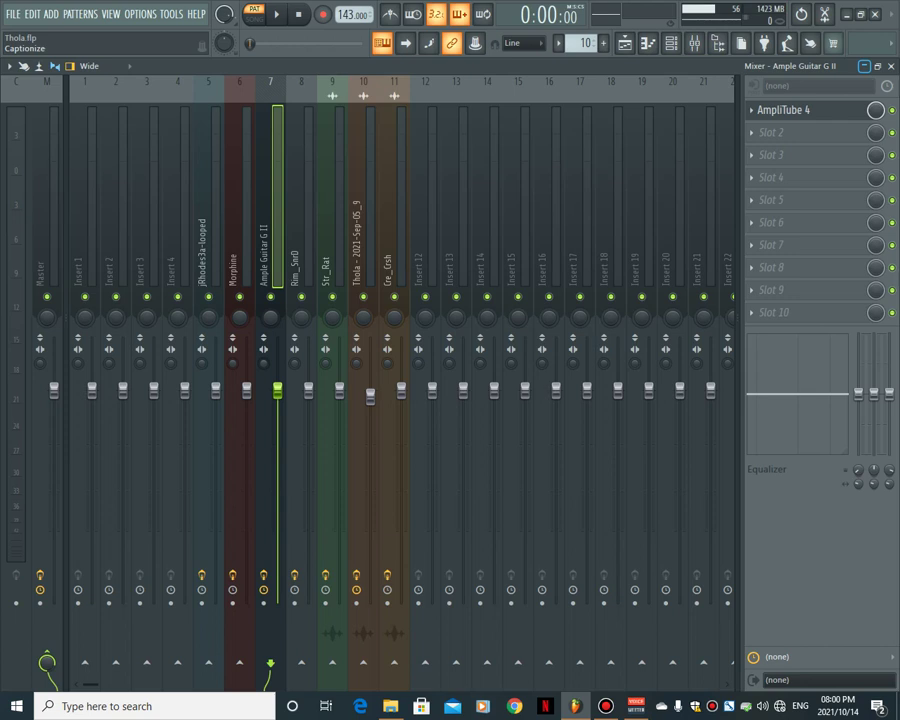
{"action": "key", "text": "F9"}
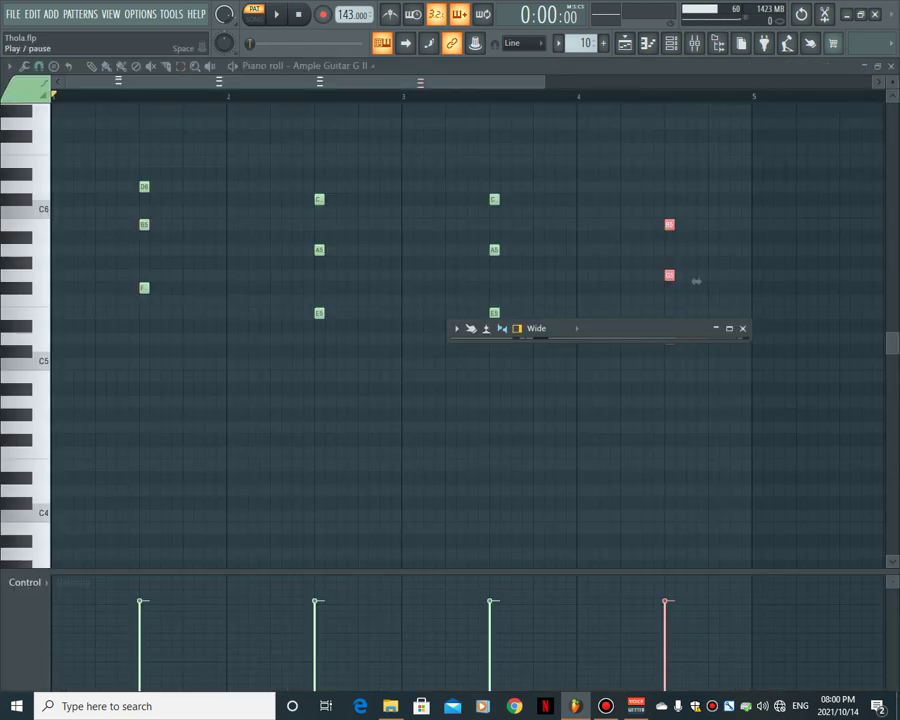
{"action": "left_click", "coordinate": [277, 14]}
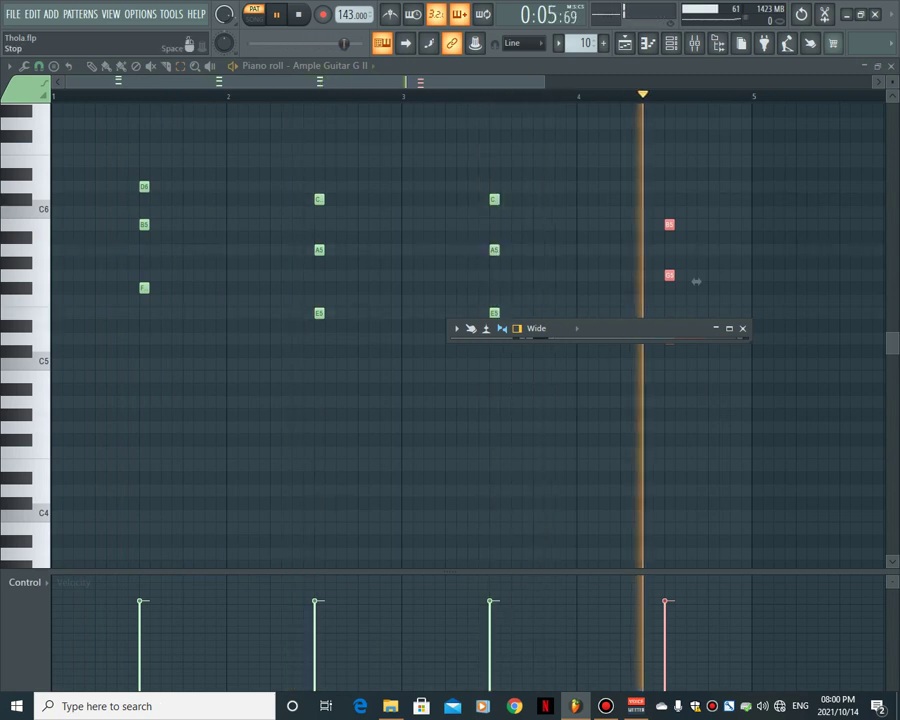
{"action": "key", "text": "space"}
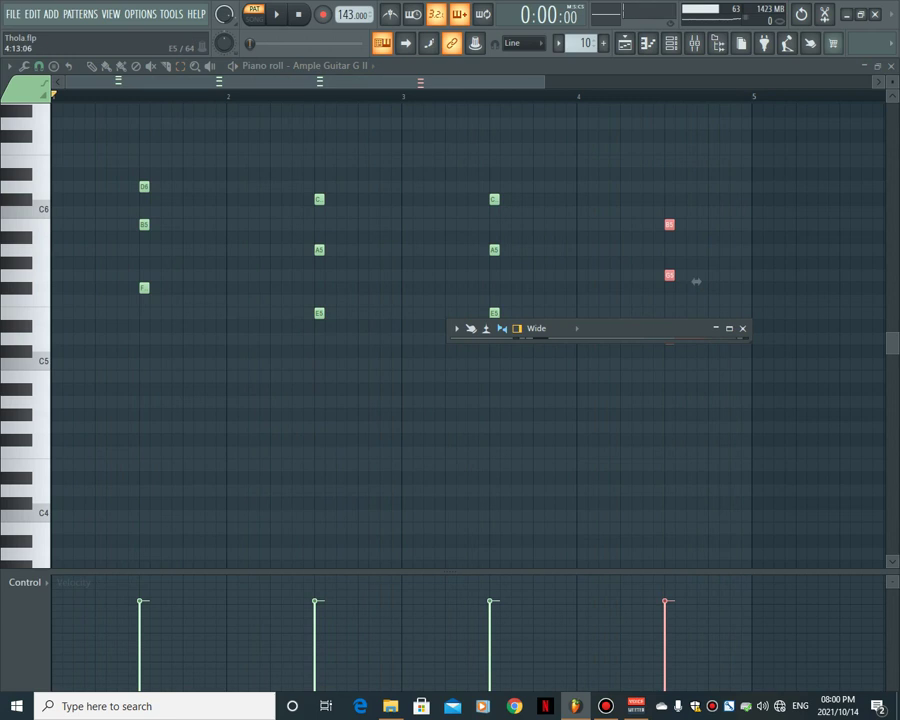
{"action": "key", "text": "F9"}
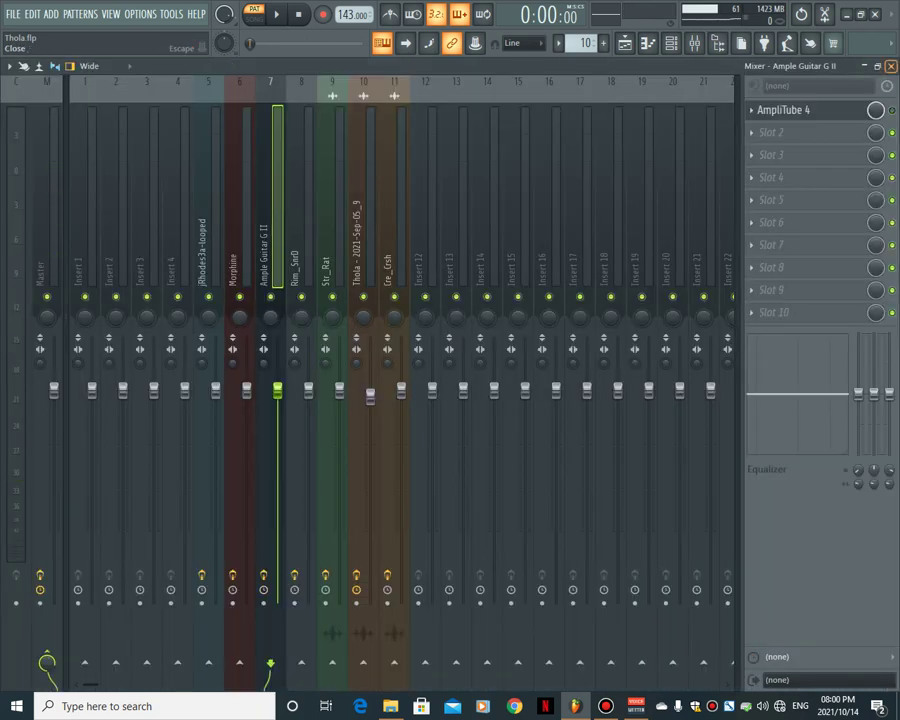
{"action": "left_click", "coordinate": [891, 66]}
- Play the playlist arrangement in song mode from just before bar 17 and solo Track 11
{"action": "left_click", "coordinate": [624, 42]}
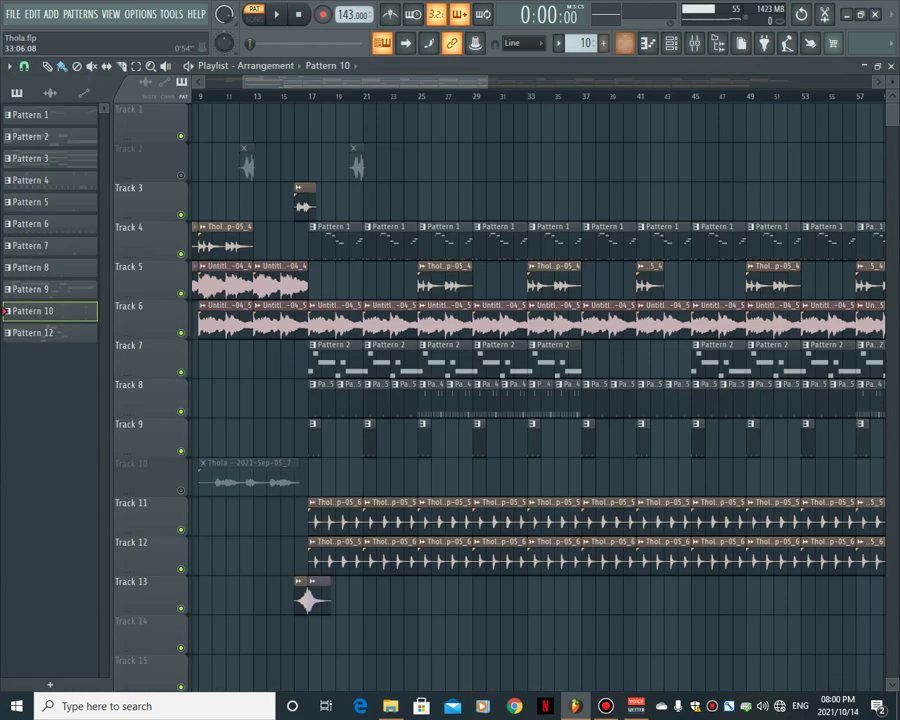
{"action": "left_click", "coordinate": [313, 122]}
{"action": "right_click", "coordinate": [313, 122]}
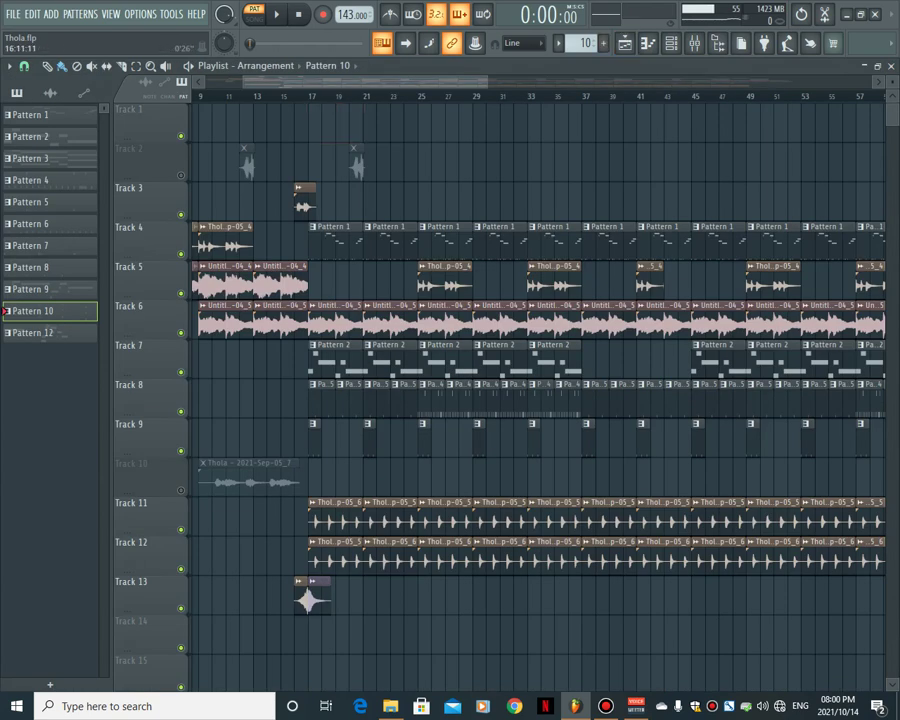
{"action": "left_click", "coordinate": [305, 96]}
{"action": "key", "text": "space"}
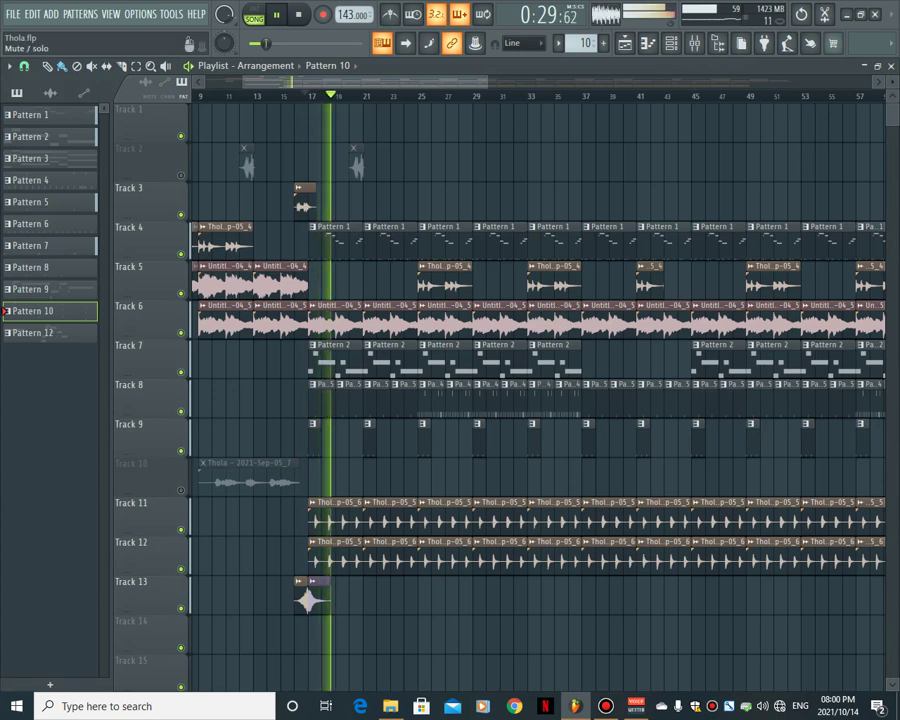
{"action": "right_click", "coordinate": [181, 529]}
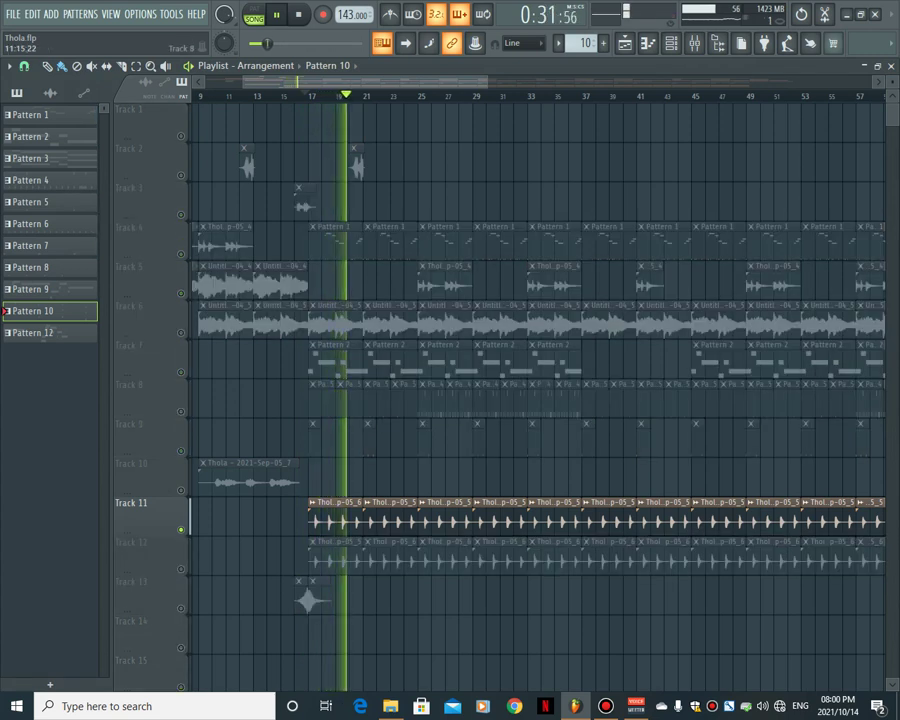
{"action": "left_click", "coordinate": [298, 14]}
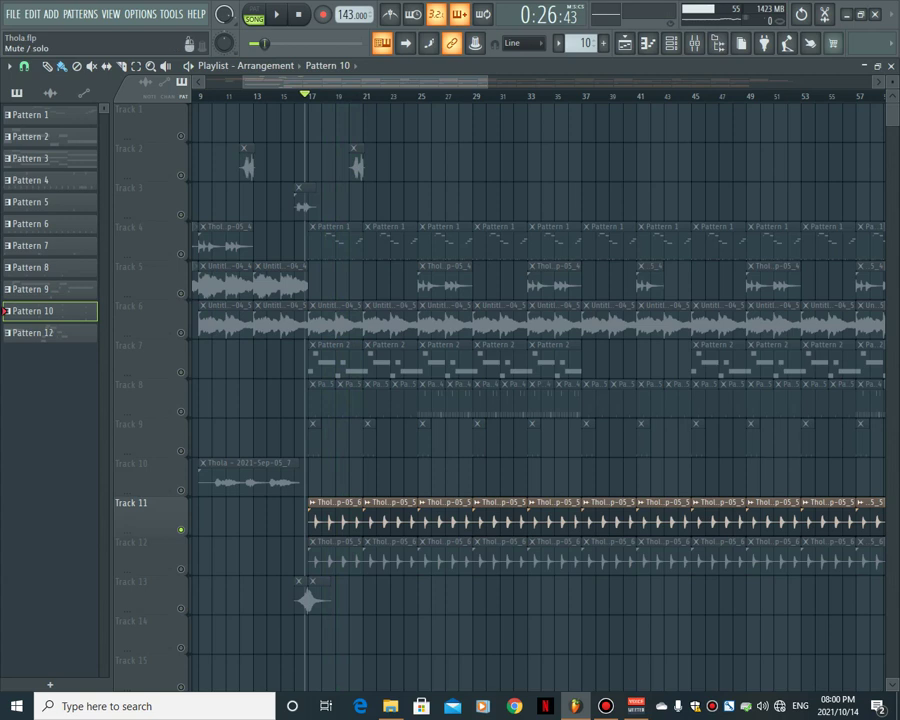
- Unmute Track 12 and view the channel settings of its Thola - 2021-Sep-05_5 clip
{"action": "left_click", "coordinate": [181, 569]}
{"action": "double_click", "coordinate": [335, 561]}
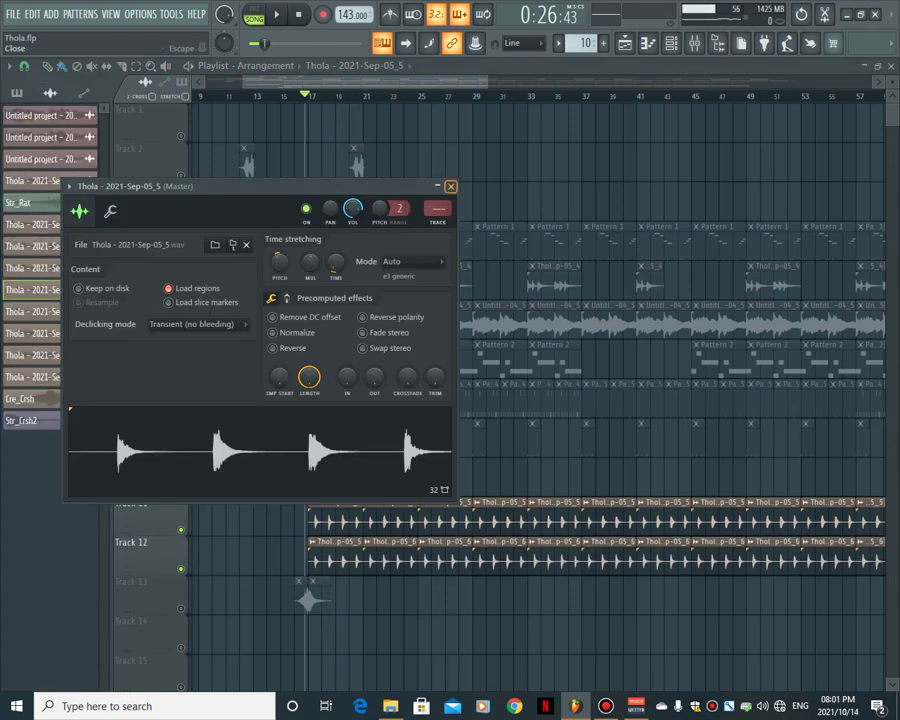
{"action": "left_click", "coordinate": [451, 186]}
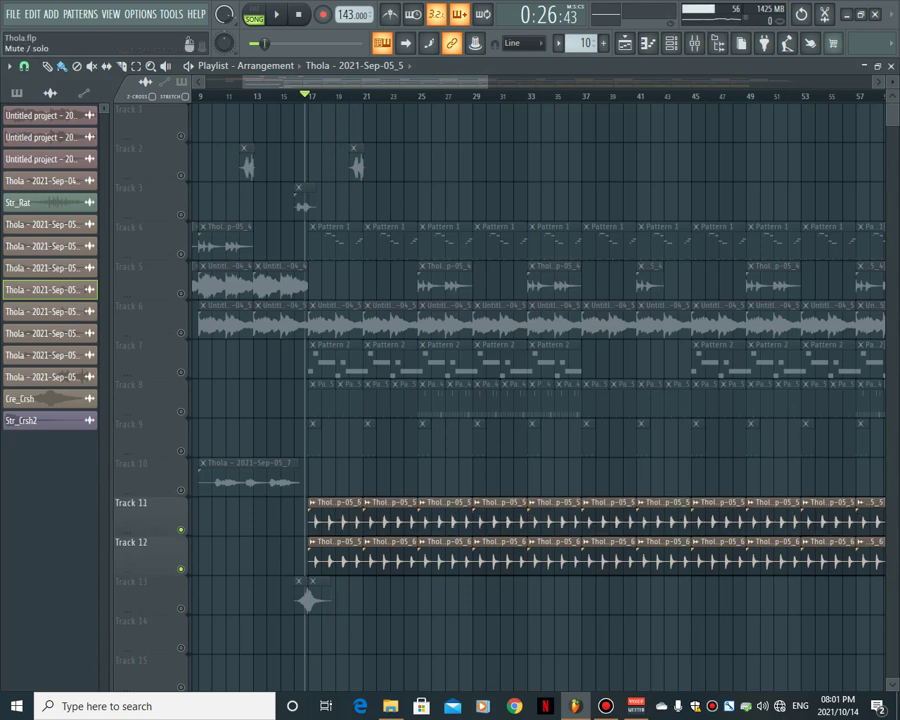
- Mute Track 11 to play Track 12 alone from just before bar 17, and bring Track 11 back in during playback
{"action": "left_click", "coordinate": [181, 530]}
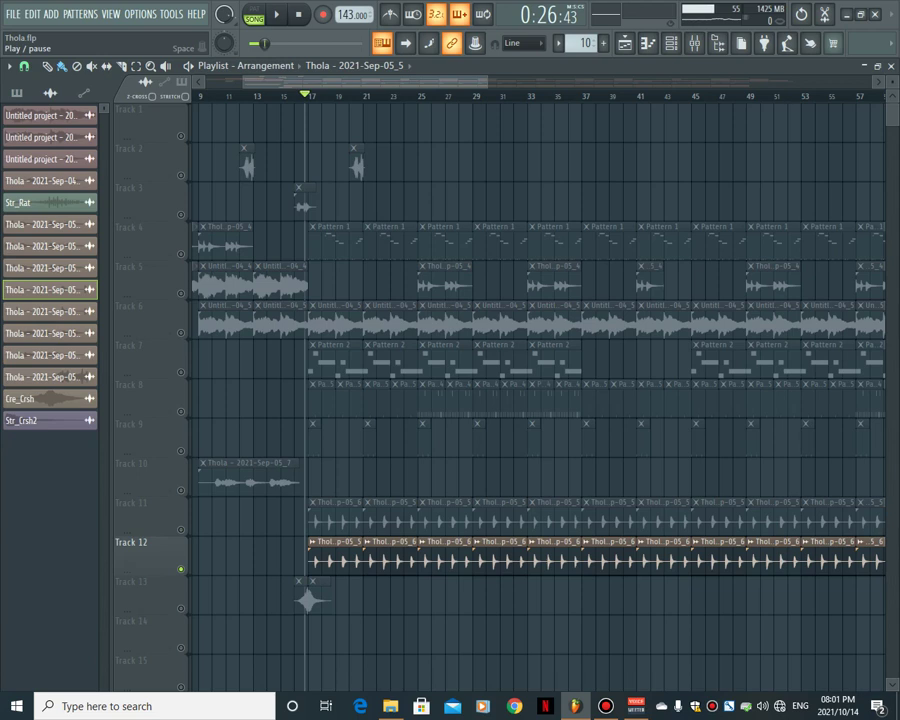
{"action": "left_click", "coordinate": [277, 14]}
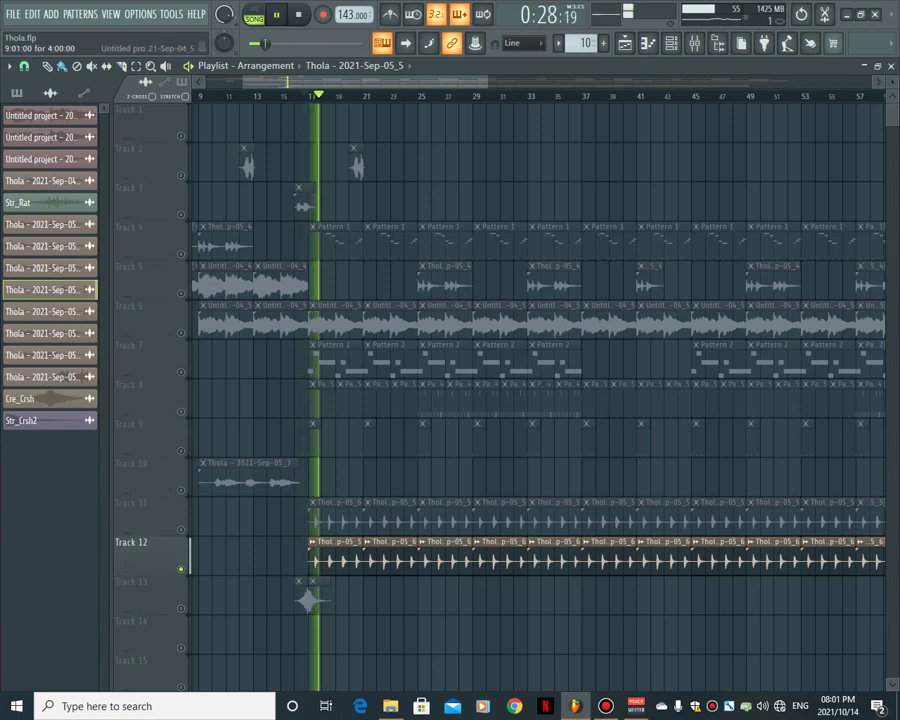
{"action": "left_click", "coordinate": [181, 530]}
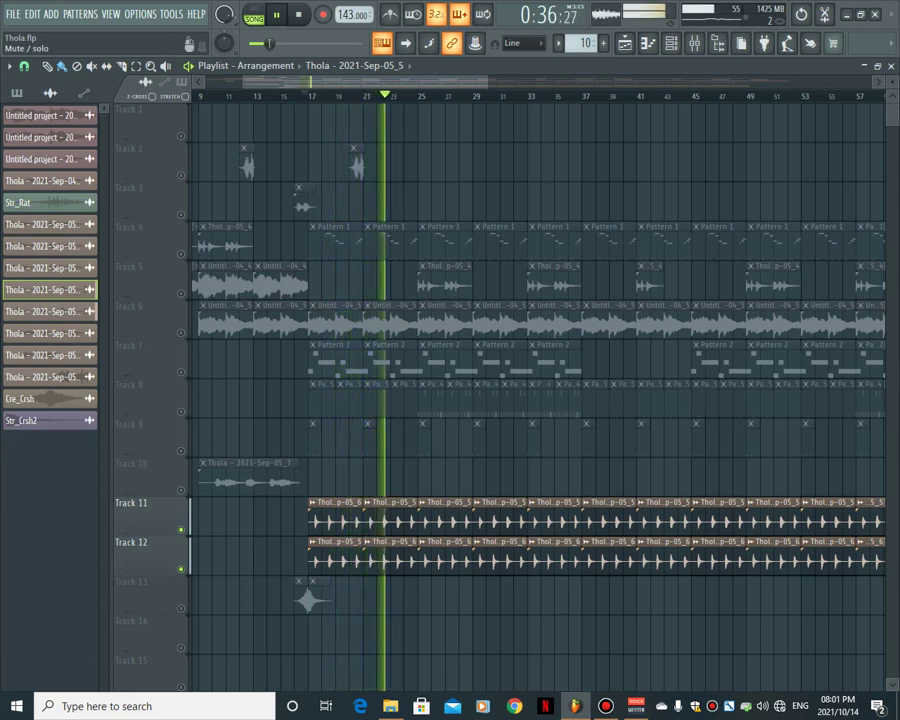
- Unmute Tracks 7, 6, 5, 4, 8, 9 and 3 one after another during playback, and stop
{"action": "left_click", "coordinate": [181, 372]}
{"action": "left_click", "coordinate": [181, 333]}
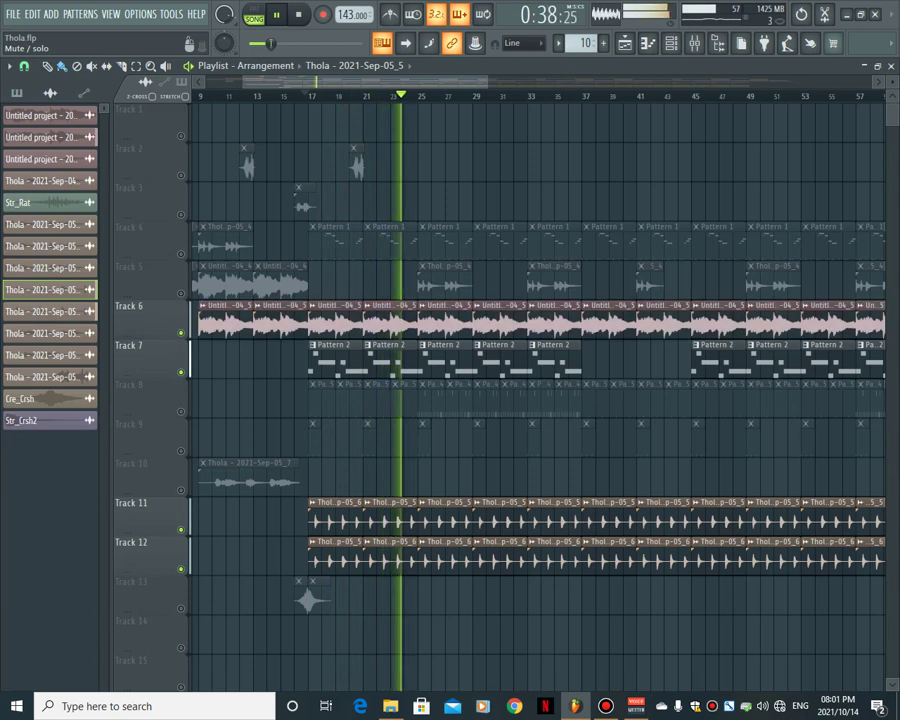
{"action": "left_click", "coordinate": [181, 293]}
{"action": "left_click", "coordinate": [181, 254]}
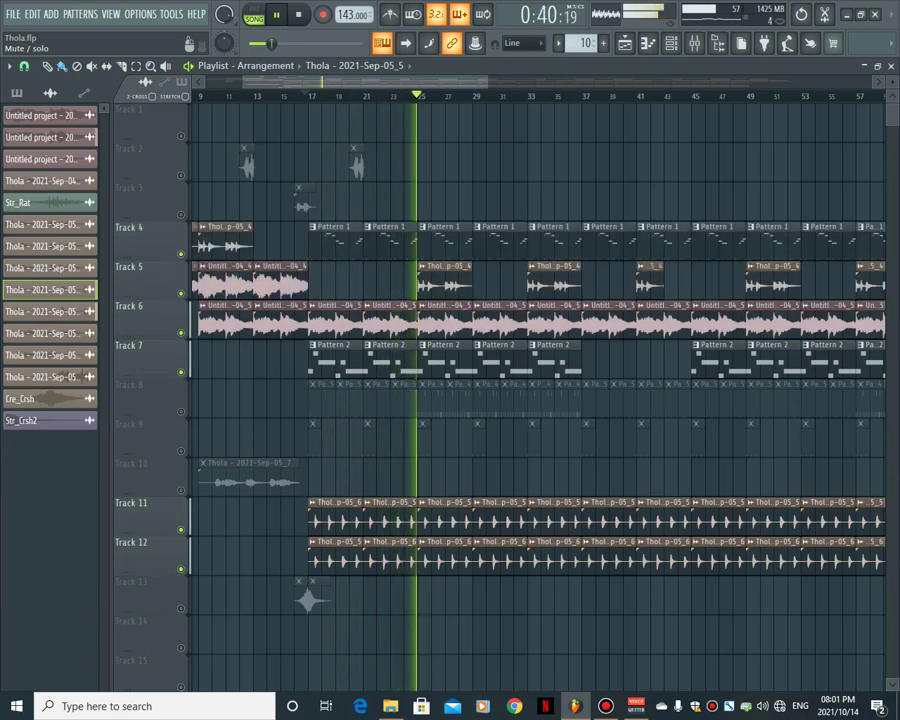
{"action": "left_click", "coordinate": [181, 411]}
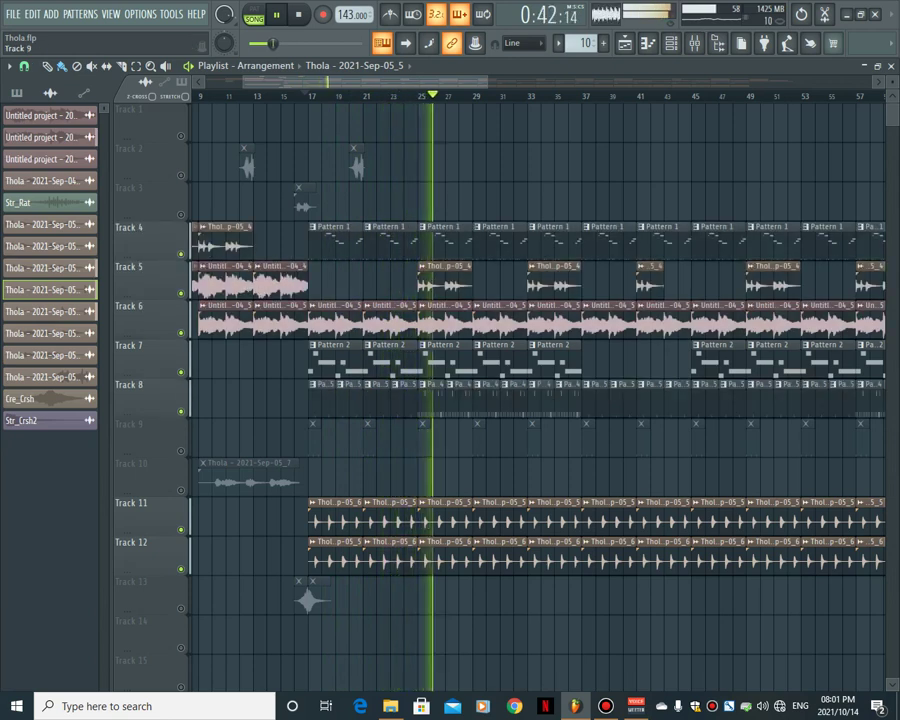
{"action": "left_click", "coordinate": [181, 450]}
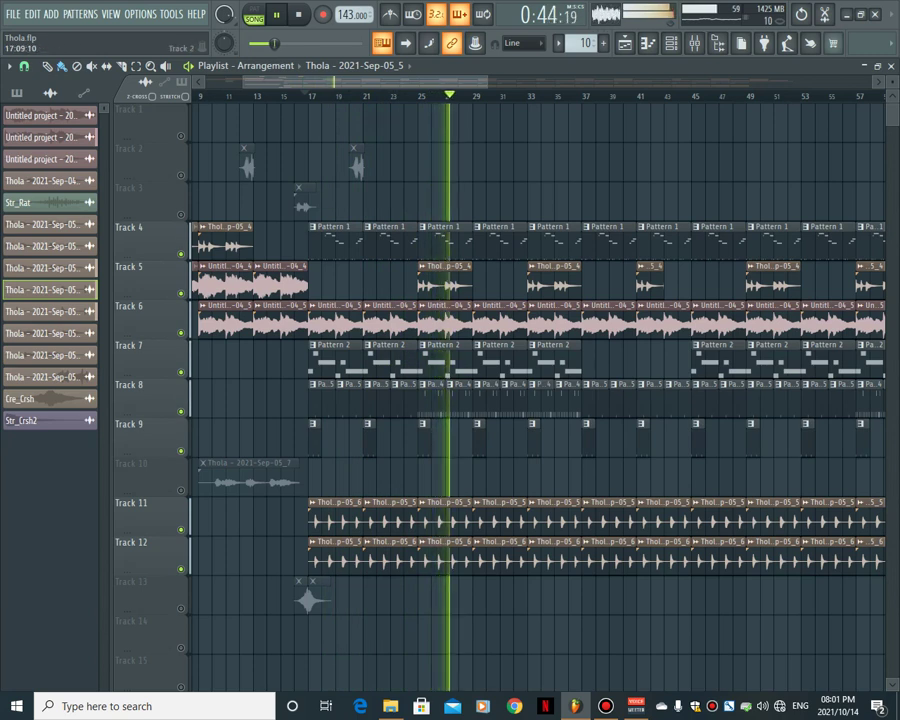
{"action": "left_click", "coordinate": [181, 214]}
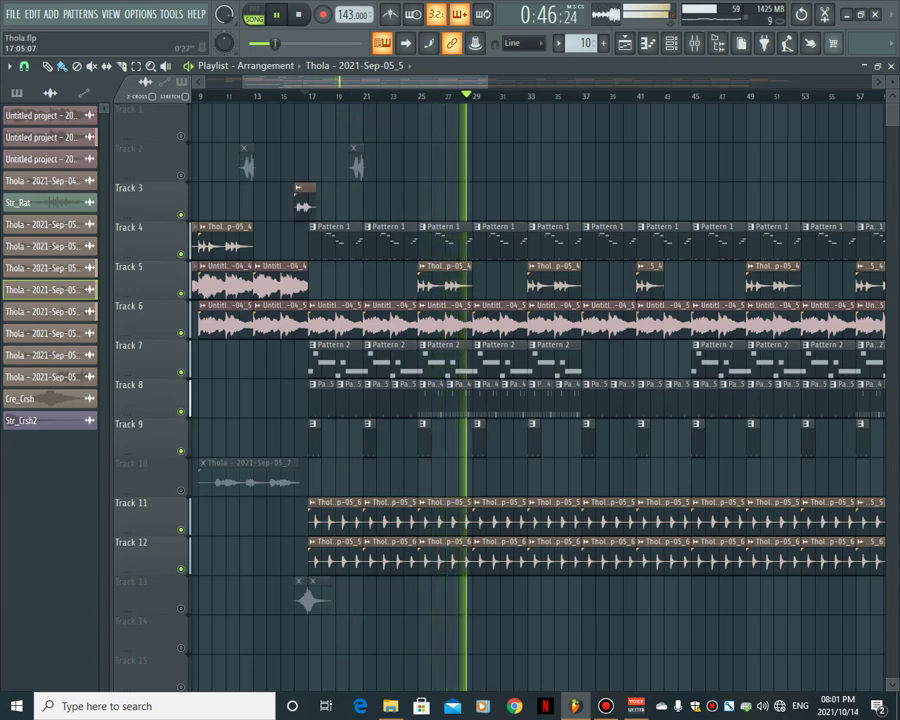
{"action": "key", "text": "space"}
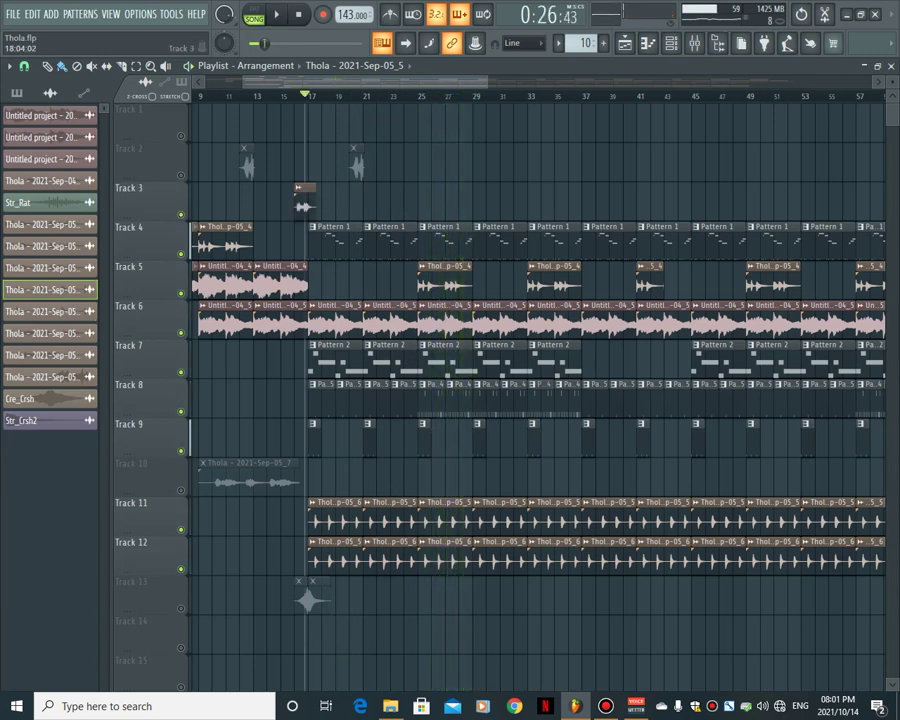
- Show Pattern 1 in the channel rack, audition its kick and percussion channels, and play it in pattern mode
{"action": "left_click", "coordinate": [335, 241]}
{"action": "left_click", "coordinate": [671, 43]}
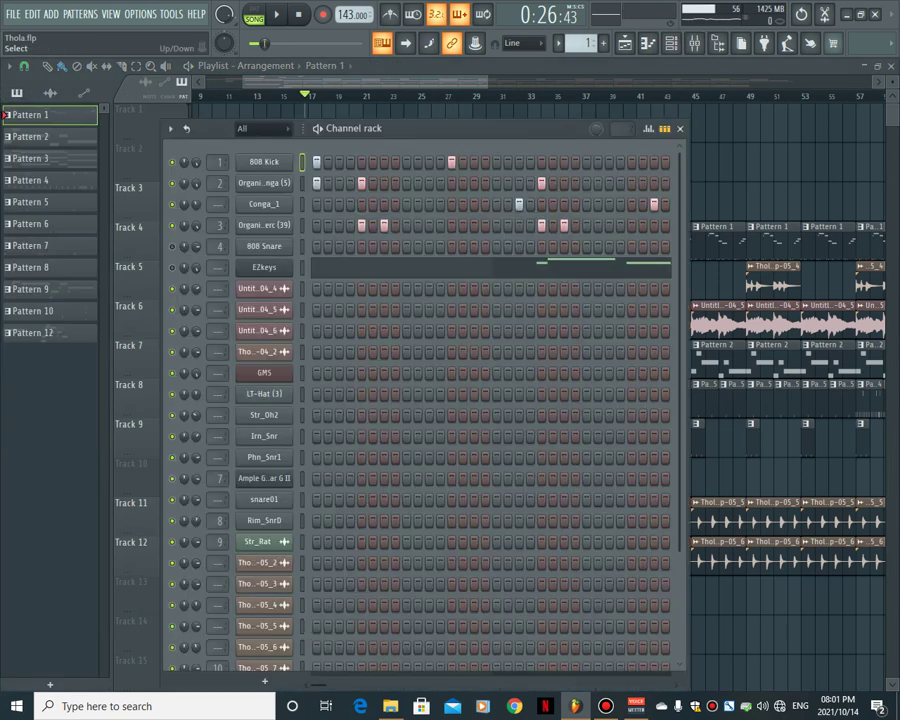
{"action": "left_click", "coordinate": [302, 162]}
{"action": "left_click", "coordinate": [302, 162]}
{"action": "left_click", "coordinate": [302, 183]}
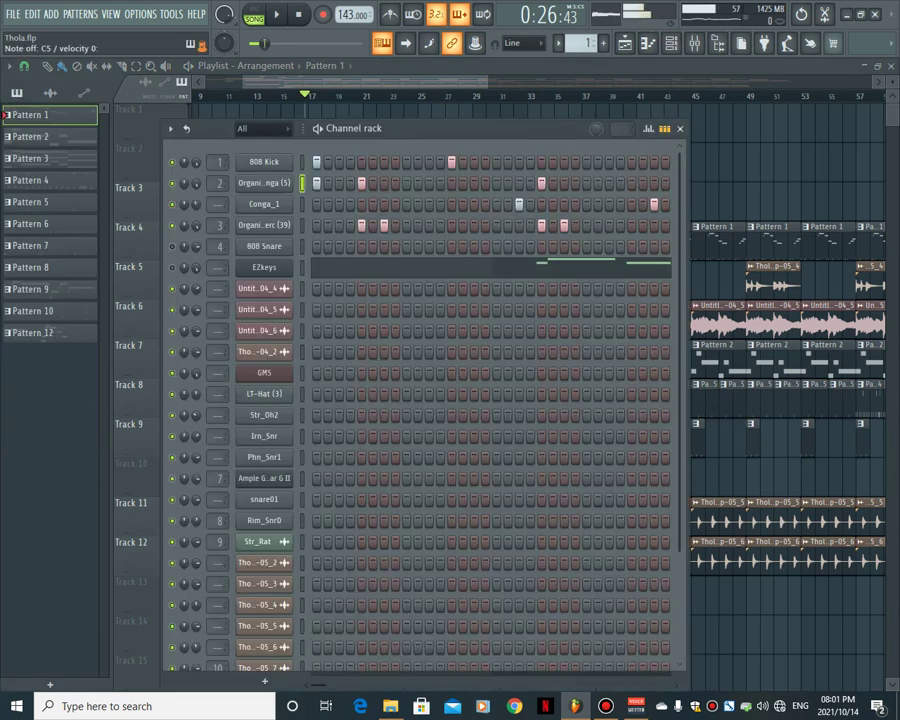
{"action": "key", "text": "z"}
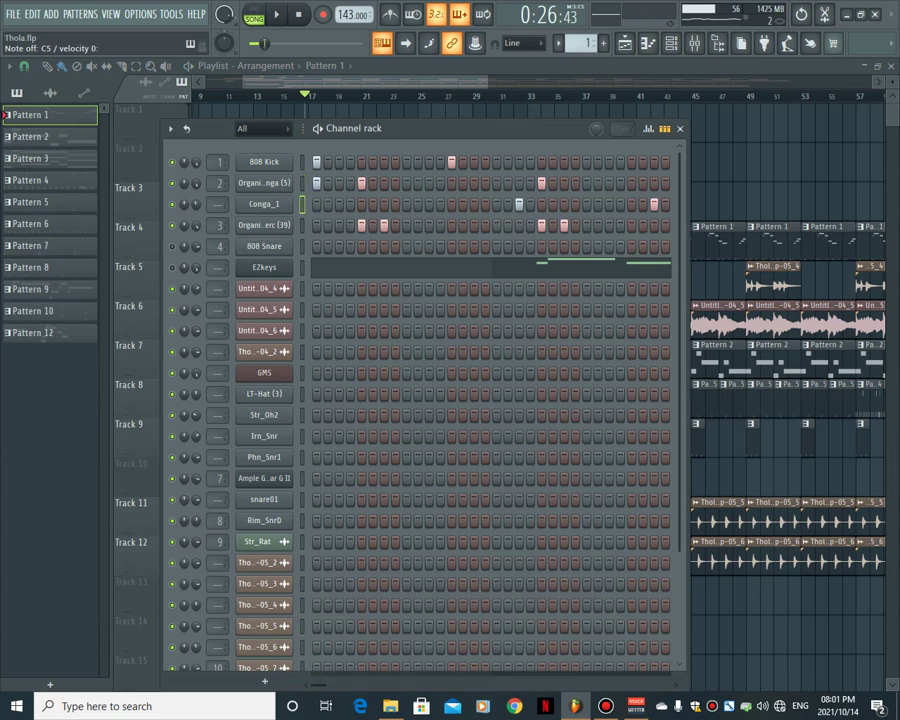
{"action": "key", "text": "Down"}
{"action": "left_click", "coordinate": [254, 14]}
{"action": "key", "text": "space"}
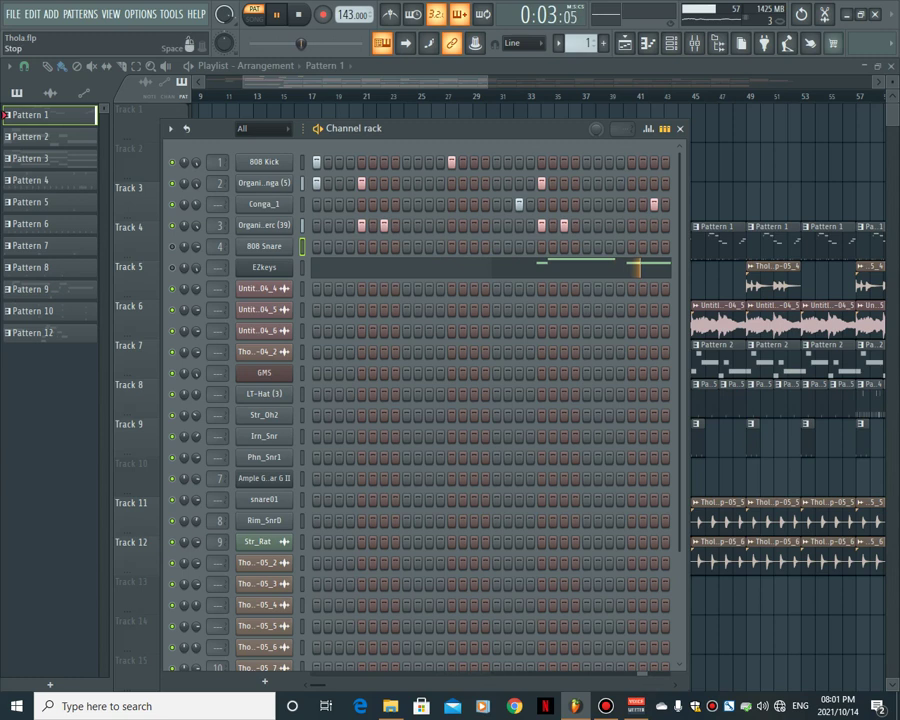
- Return to the playlist, play the arrangement in song mode, solo Track 8 during playback, and stop
{"action": "left_click", "coordinate": [625, 43]}
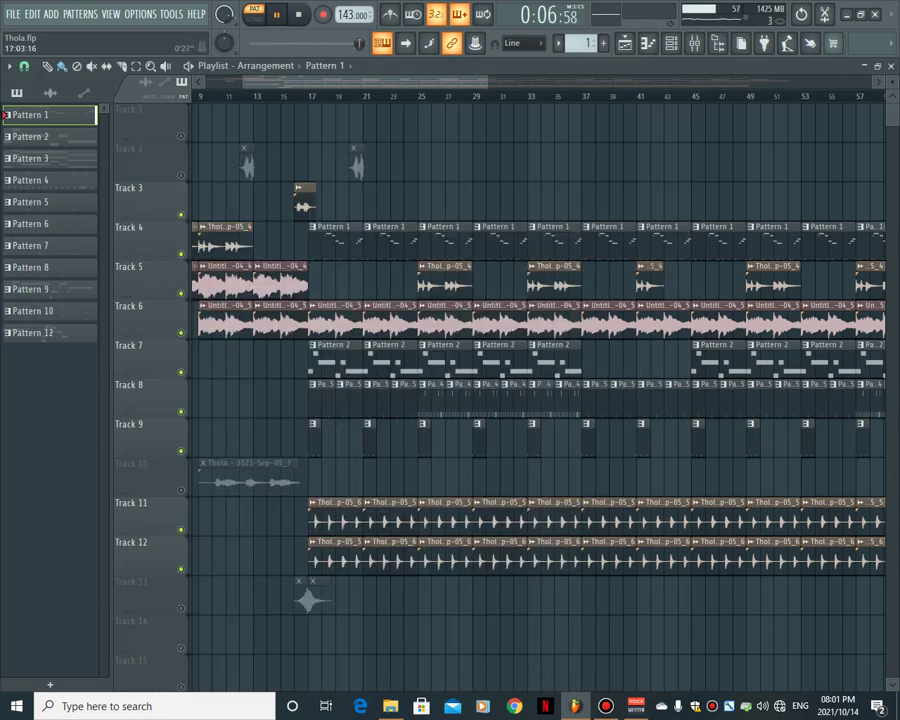
{"action": "key", "text": "l"}
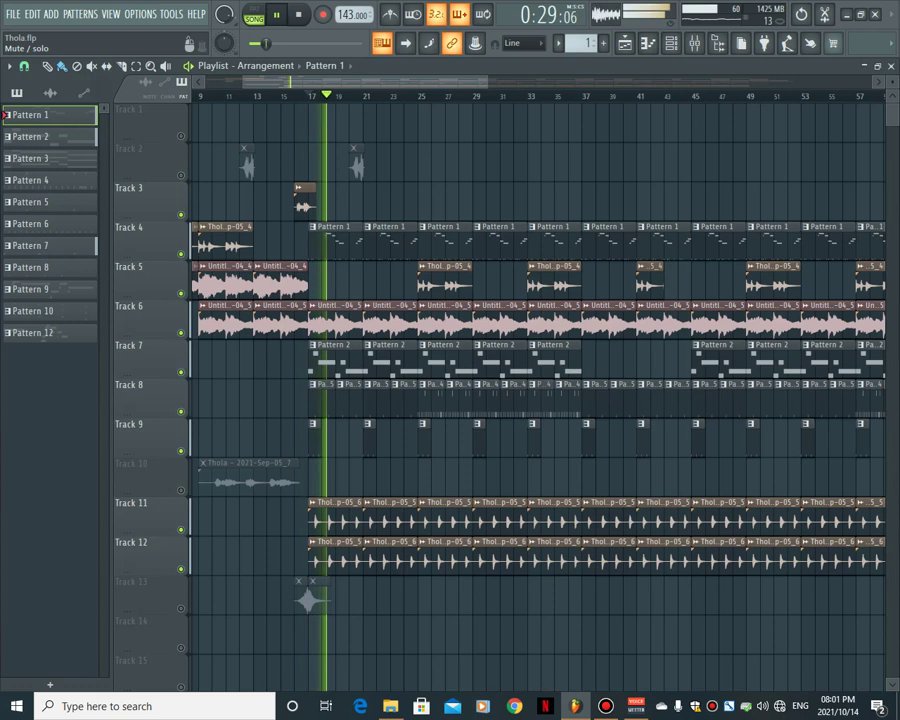
{"action": "right_click", "coordinate": [181, 412]}
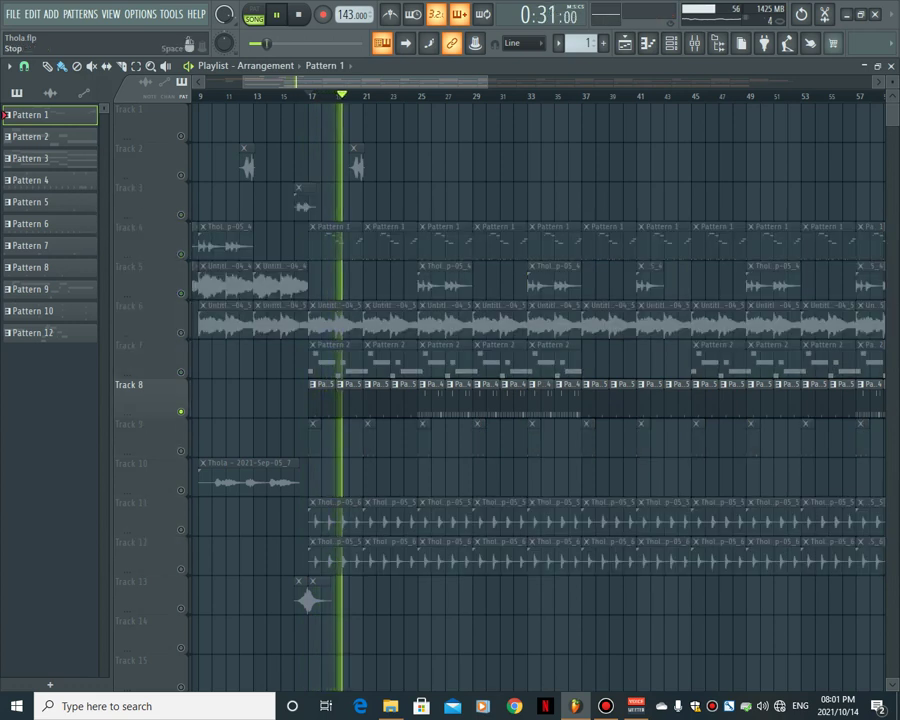
{"action": "left_click", "coordinate": [299, 15]}
- Show Track 8's Pattern 5 in the channel rack and audition its Phn_Snr1 snare channel
{"action": "left_click", "coordinate": [323, 398]}
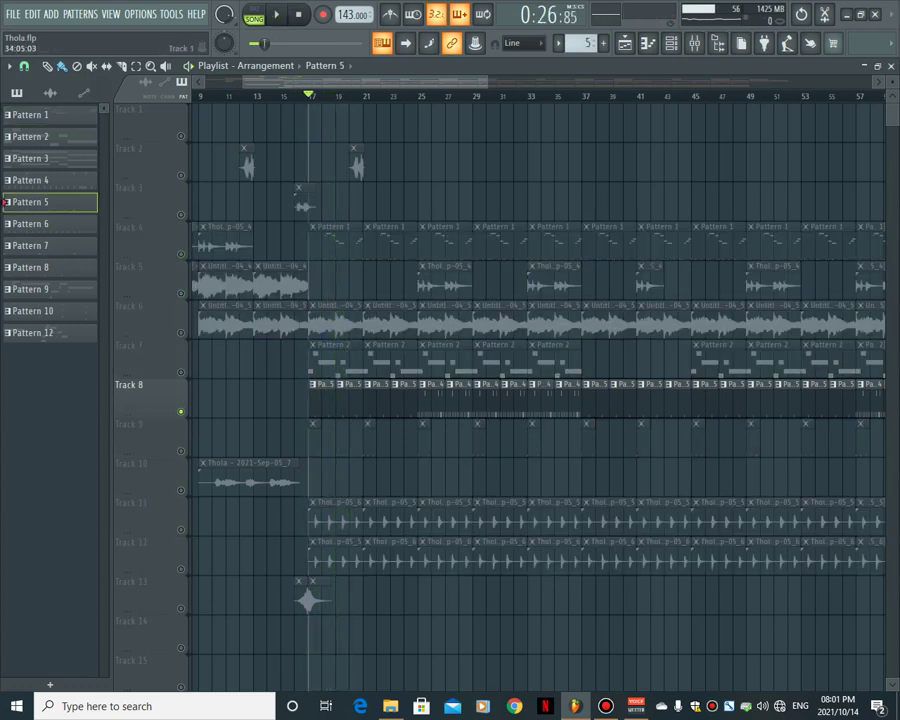
{"action": "left_click", "coordinate": [670, 43]}
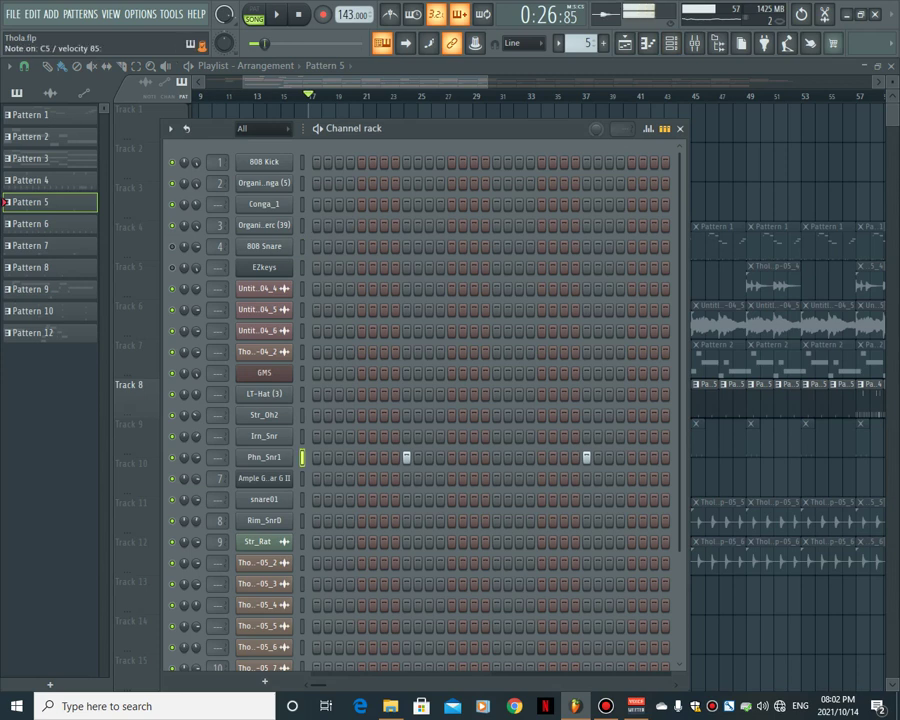
{"action": "key", "text": "F6"}
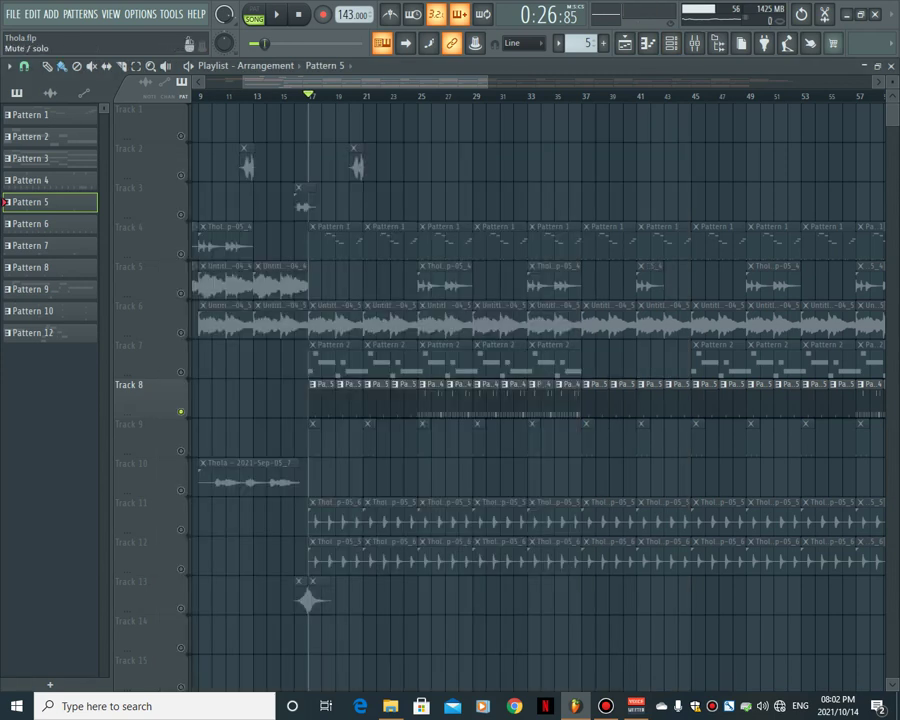
- Unsolo Track 8, mute Tracks 2 and 10, and play the arrangement from bar 17 past bar 25
{"action": "right_click", "coordinate": [181, 412]}
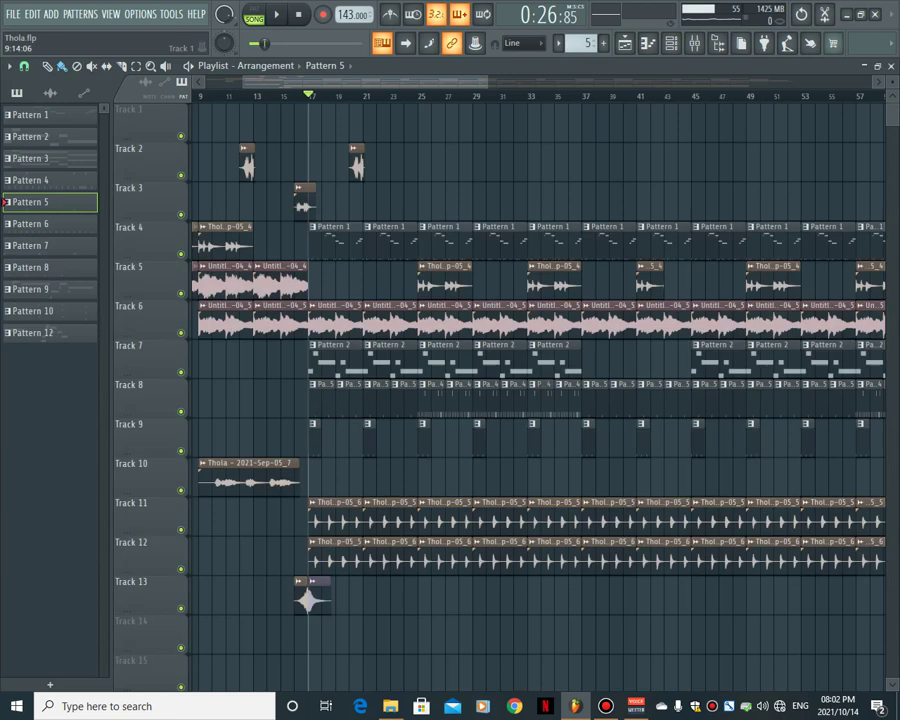
{"action": "left_click", "coordinate": [181, 176]}
{"action": "left_click", "coordinate": [181, 491]}
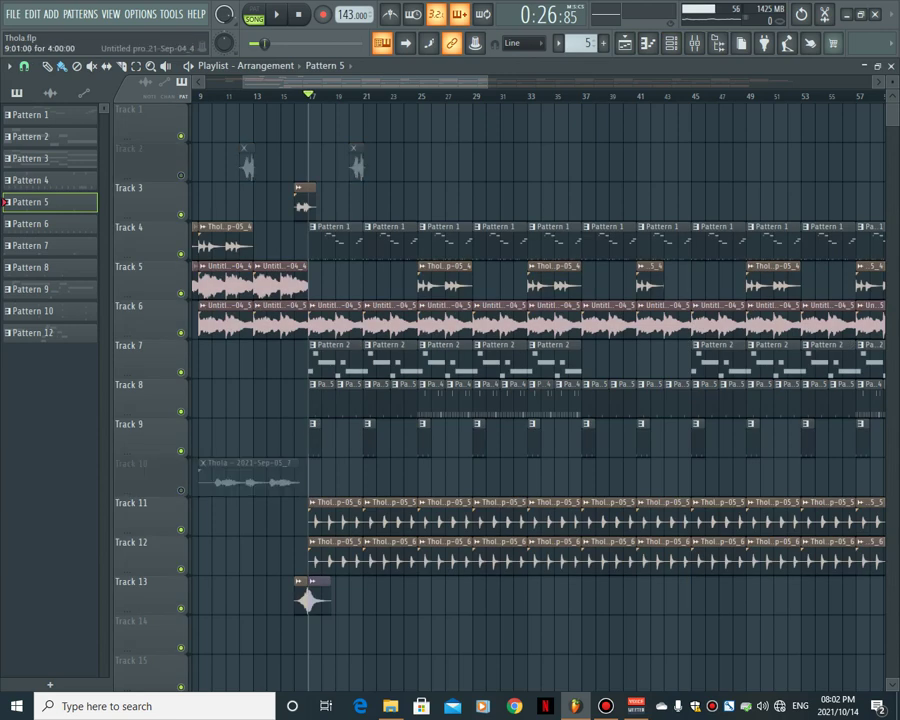
{"action": "left_click", "coordinate": [277, 14]}
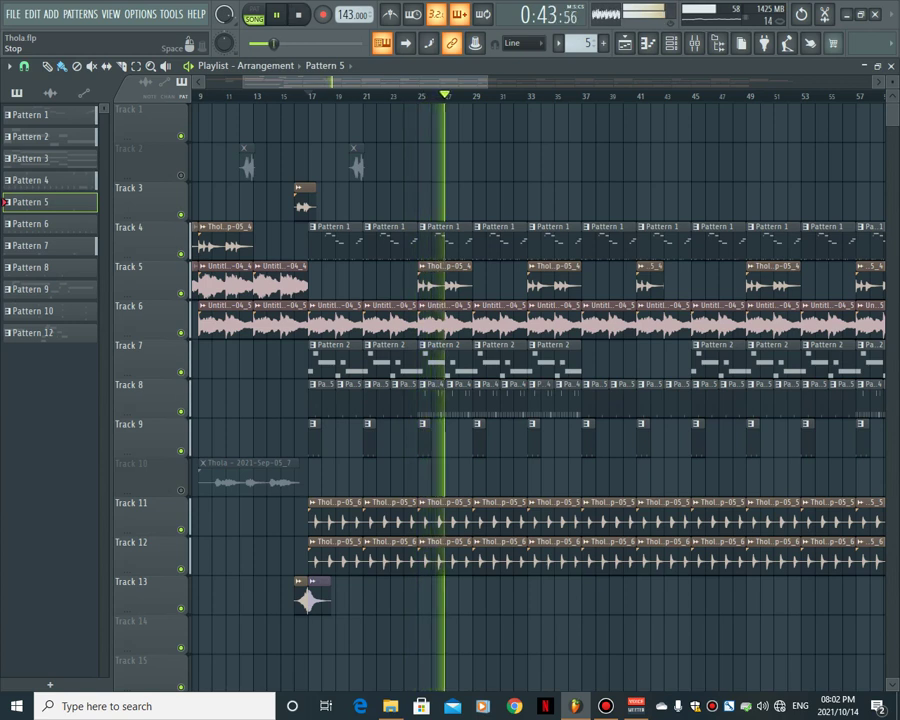
{"action": "key", "text": "space"}
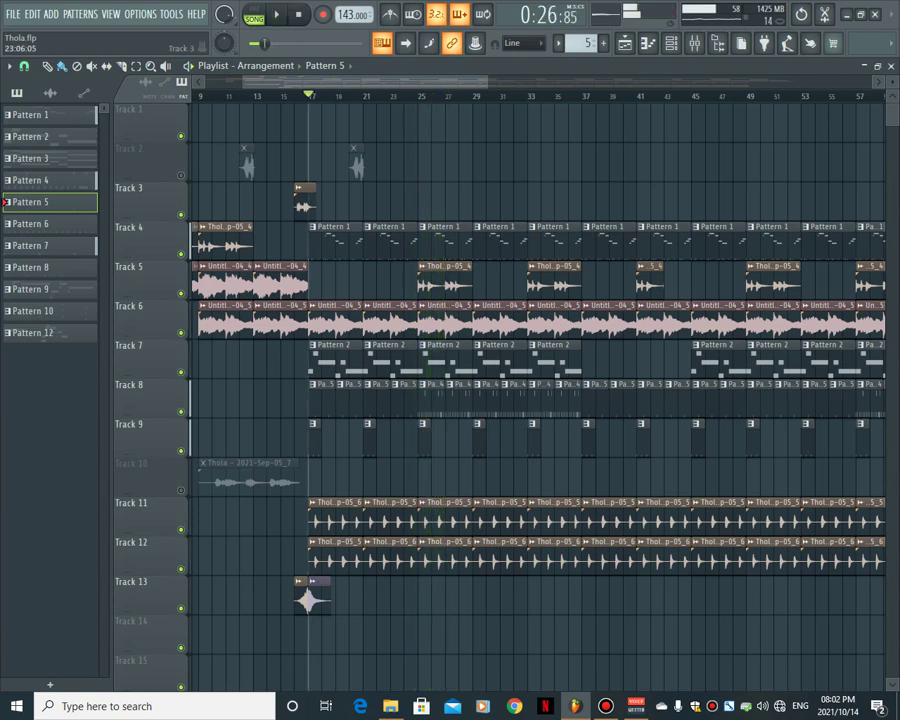
- Show Track 8's Pattern 4 in the channel rack and audition its LT-Hat (3), Irn_Snr and Phn_Snr1 channels
{"action": "left_click", "coordinate": [432, 388]}
{"action": "left_click", "coordinate": [671, 43]}
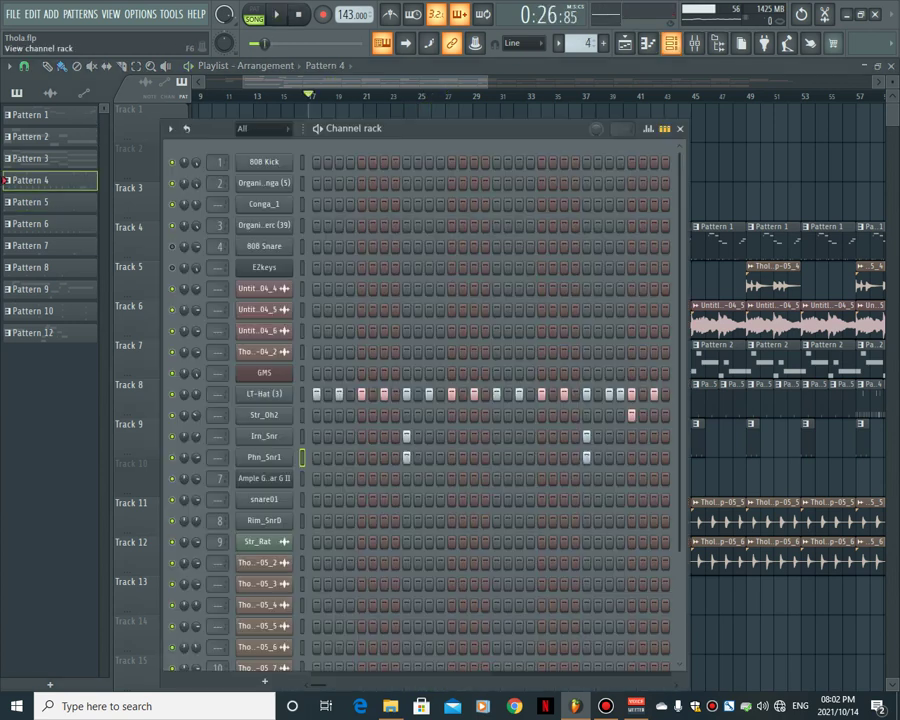
{"action": "left_click", "coordinate": [302, 394]}
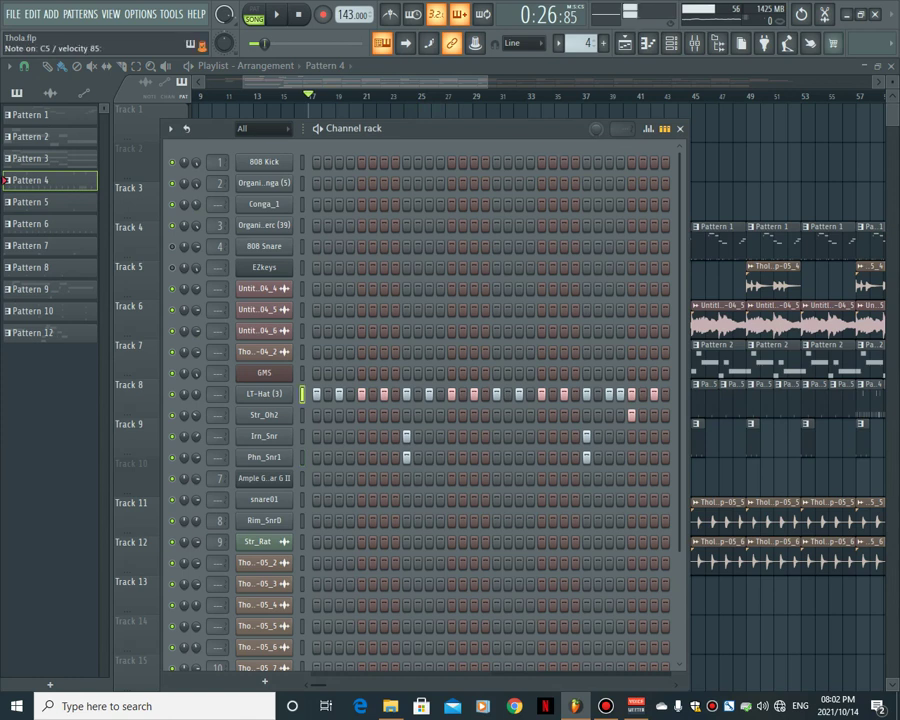
{"action": "left_click", "coordinate": [302, 436]}
{"action": "left_click", "coordinate": [302, 457]}
{"action": "key", "text": "Up"}
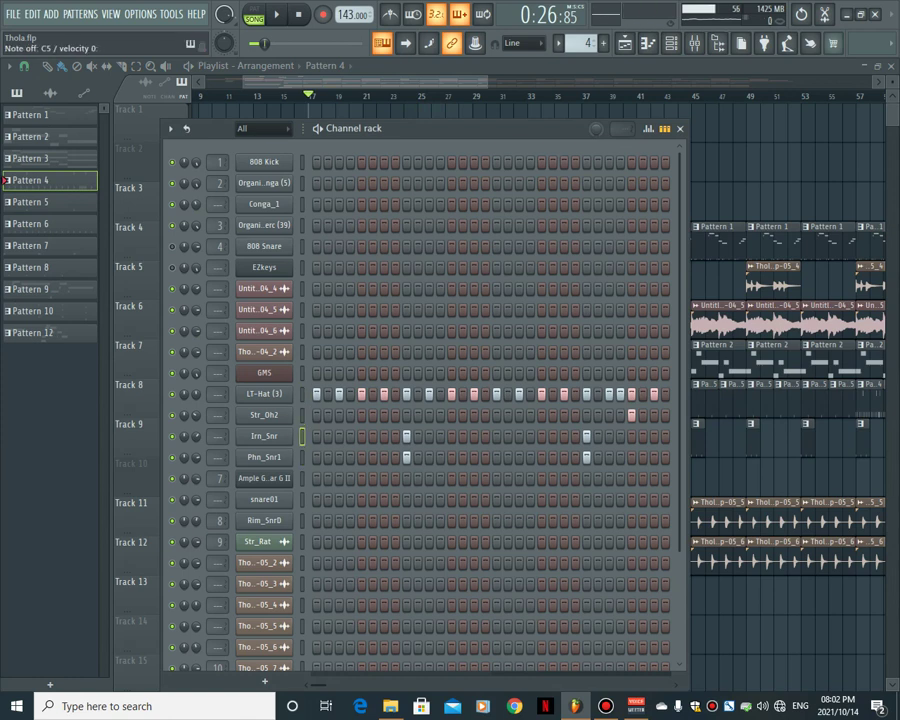
{"action": "double_click", "coordinate": [302, 436]}
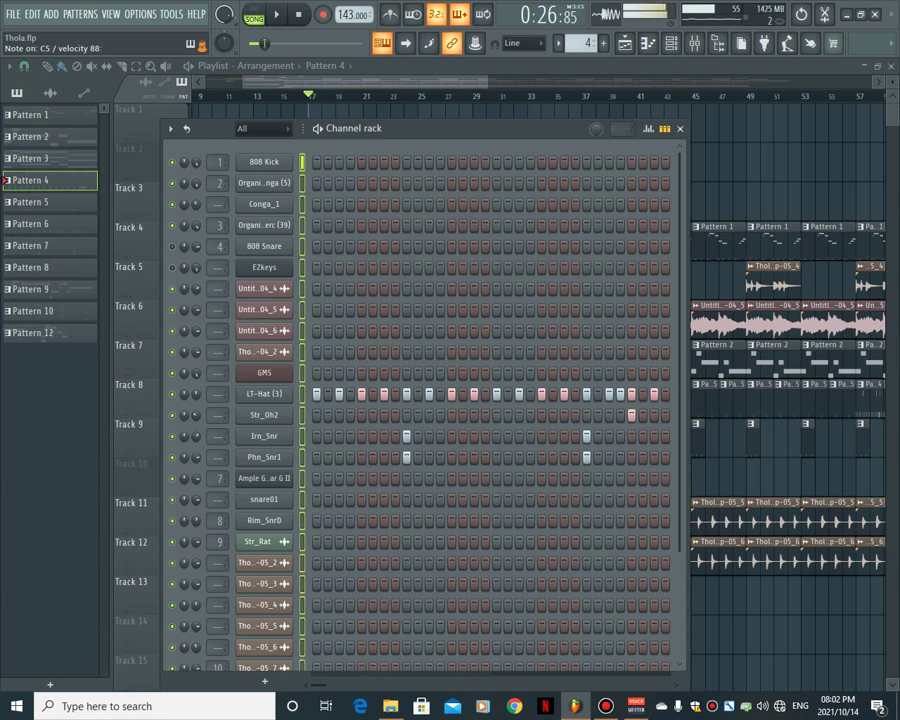
{"action": "left_click", "coordinate": [302, 436]}
- Play Pattern 4 on its own in pattern mode, and close the channel rack
{"action": "left_click", "coordinate": [254, 14]}
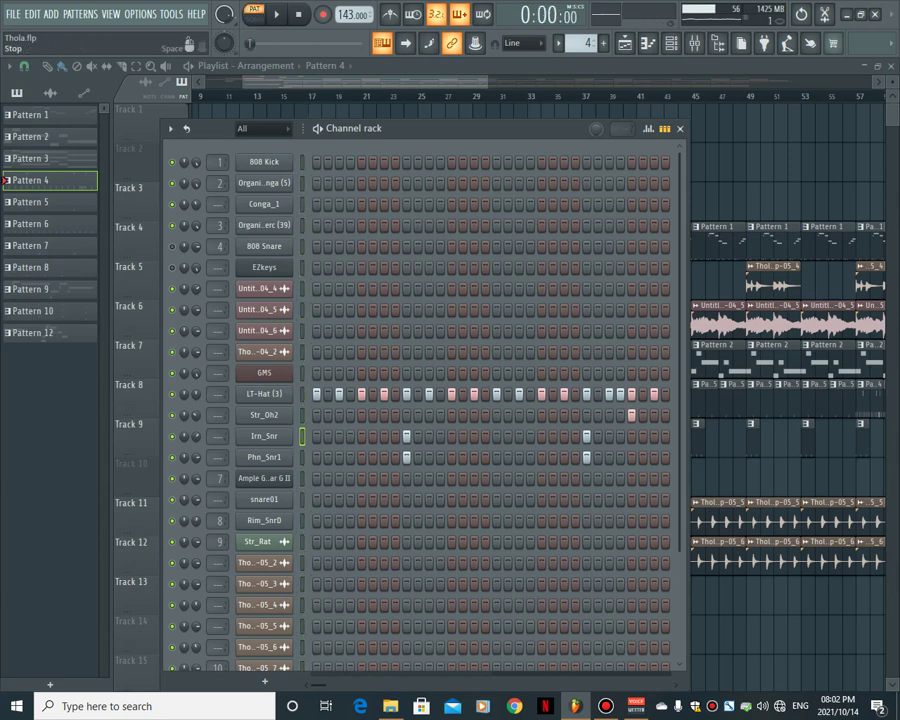
{"action": "left_click", "coordinate": [277, 14]}
{"action": "left_click_drag", "start_coordinate": [317, 685], "coordinate": [322, 685]}
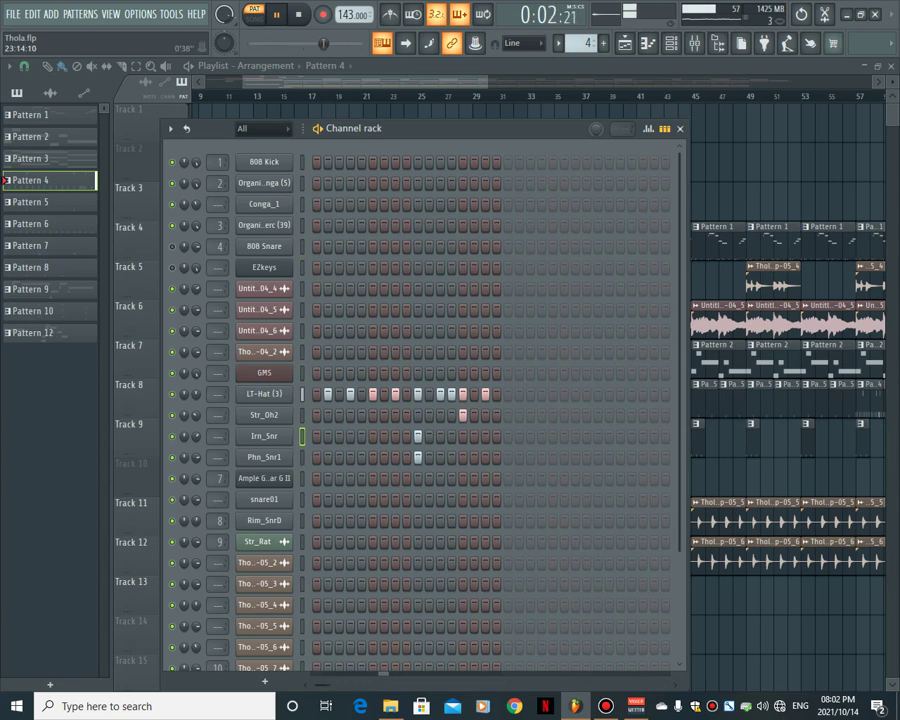
{"action": "key", "text": "F6"}
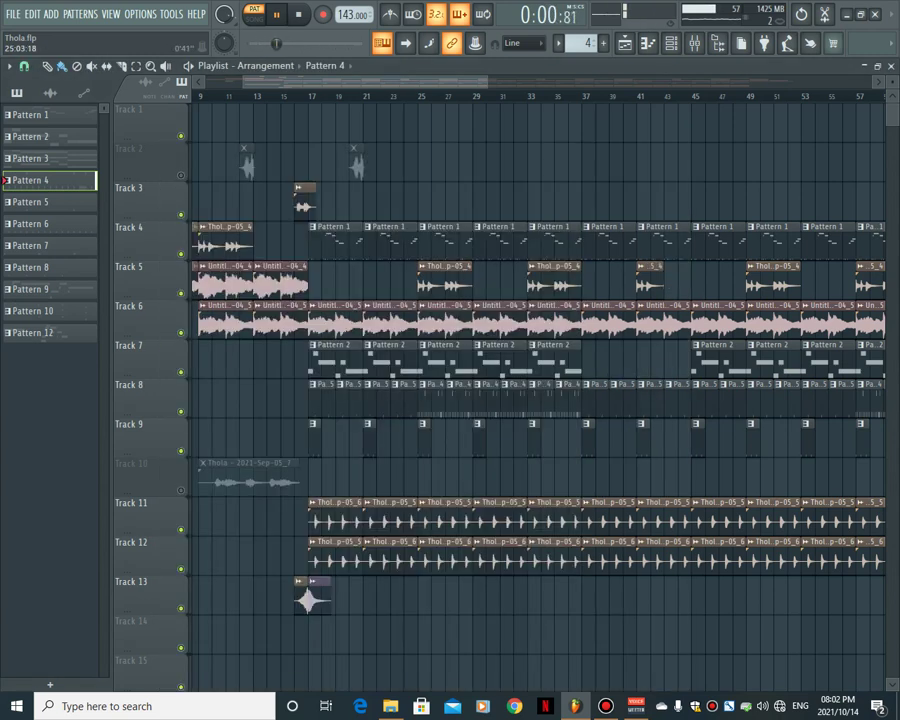
- Play the arrangement in song mode to around bar 36, stop playback, and save the project
{"action": "key", "text": "l"}
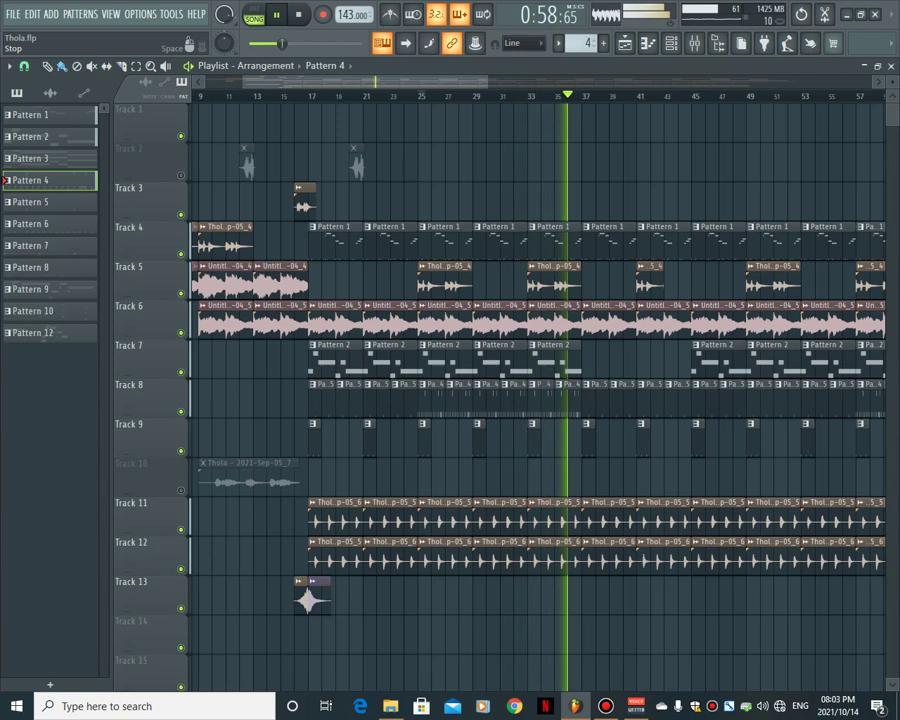
{"action": "left_click", "coordinate": [298, 15]}
{"action": "key", "text": "ctrl+s"}
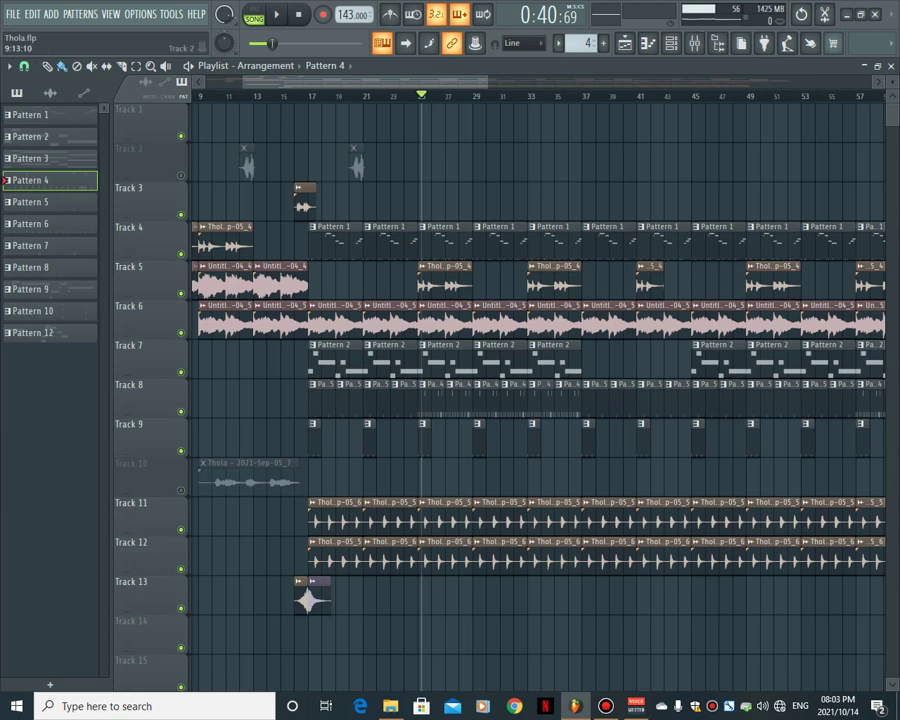
- Solo Track 2 with the playhead at its first clip, bring all tracks back, and mute Tracks 2 and 10 again
{"action": "right_click", "coordinate": [181, 175]}
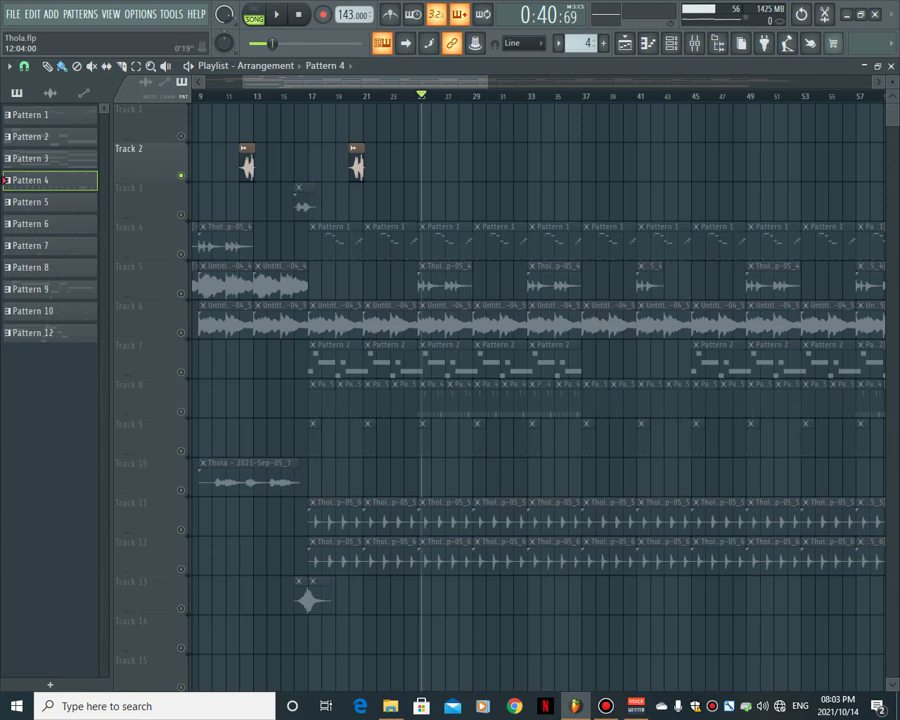
{"action": "left_click", "coordinate": [243, 96]}
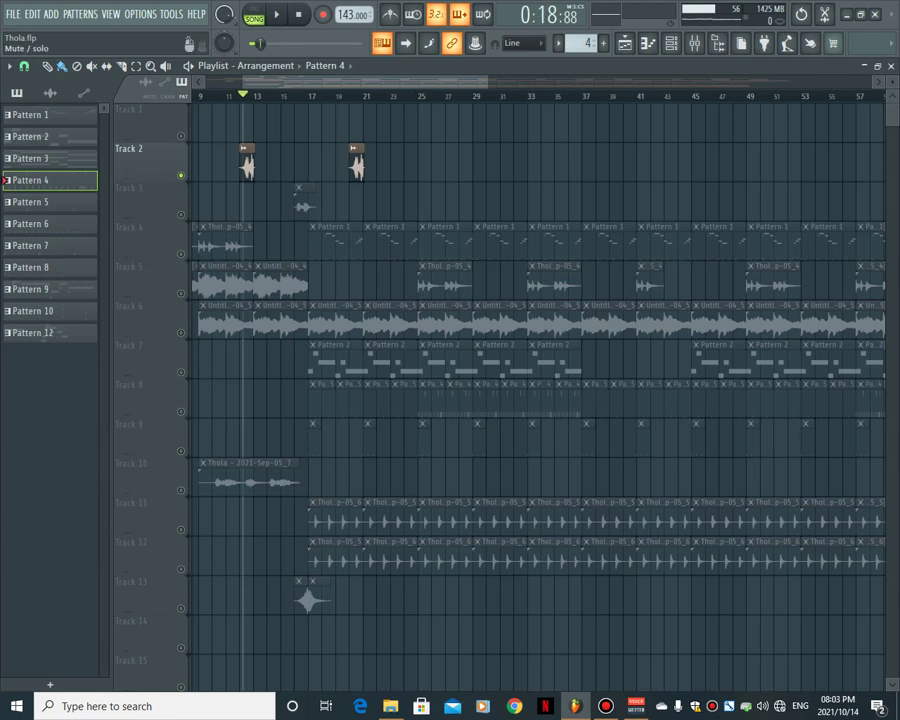
{"action": "left_click", "coordinate": [181, 490]}
{"action": "right_click", "coordinate": [181, 490]}
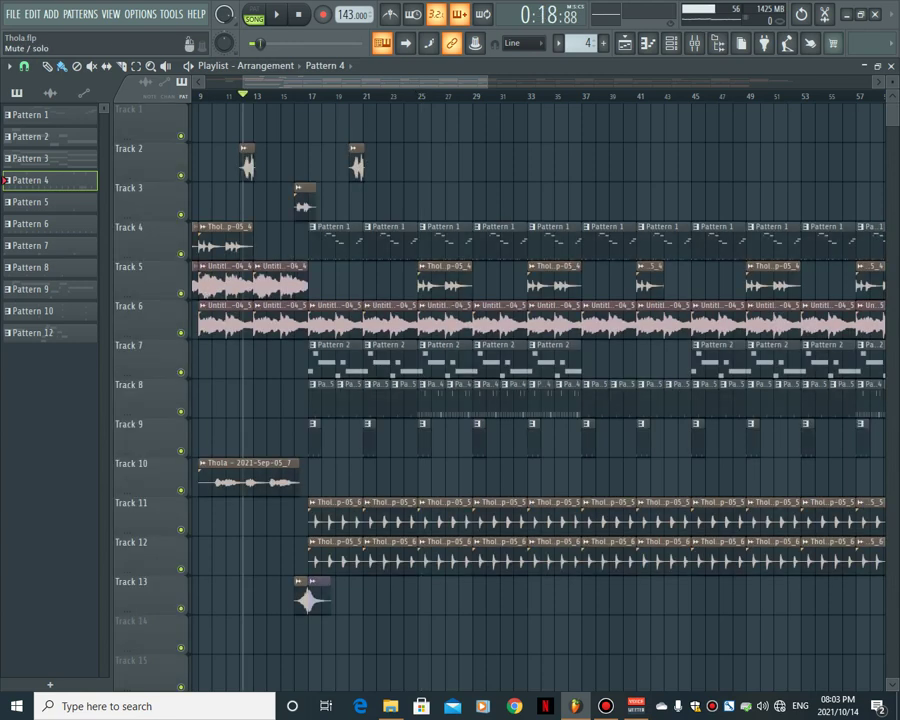
{"action": "left_click", "coordinate": [181, 175]}
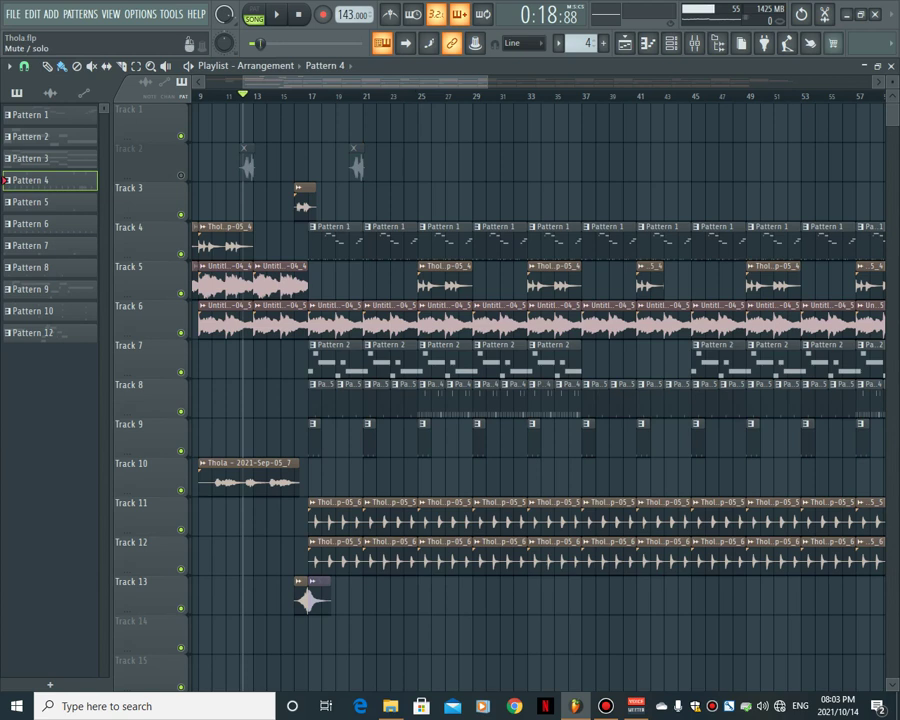
{"action": "left_click", "coordinate": [181, 490]}
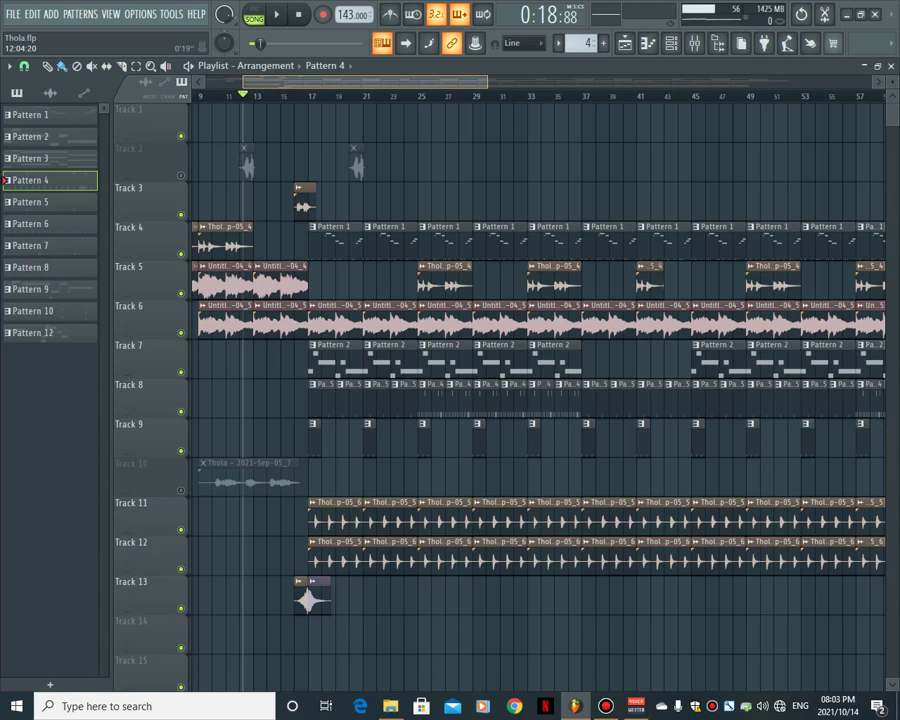
- Show the beginning of the arrangement and return the playhead to the start of the song
{"action": "scroll", "coordinate": [538, 390], "scroll_direction": "left", "scroll_amount": 4}
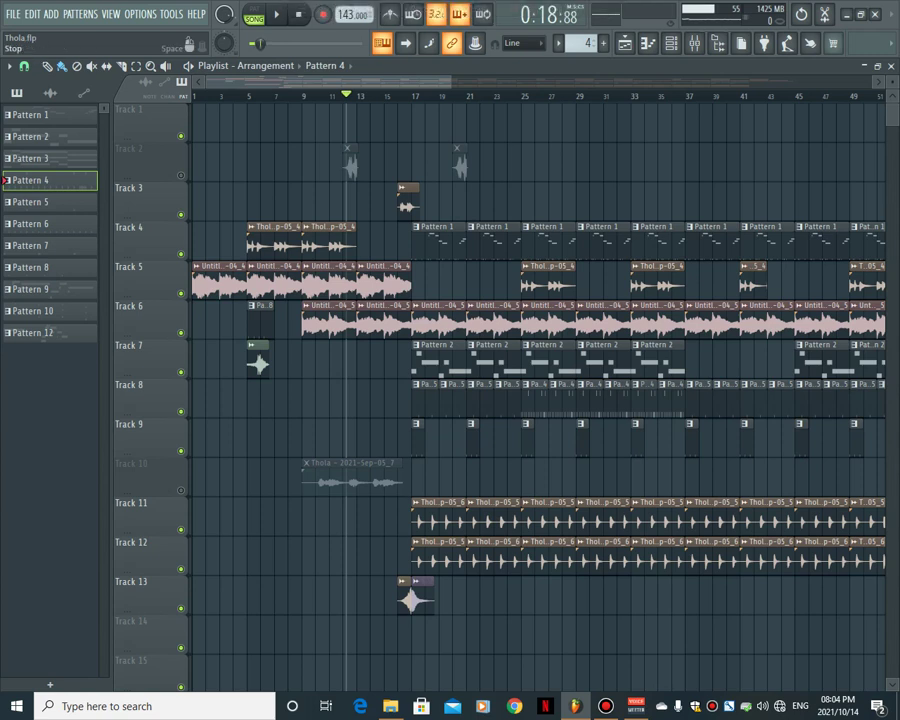
{"action": "left_click", "coordinate": [299, 15]}
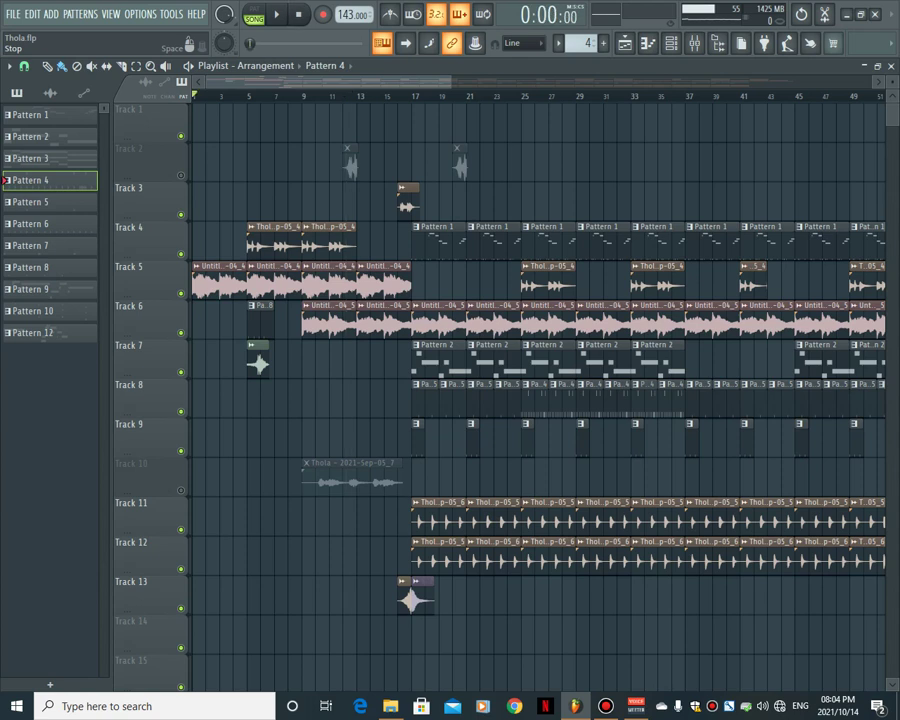